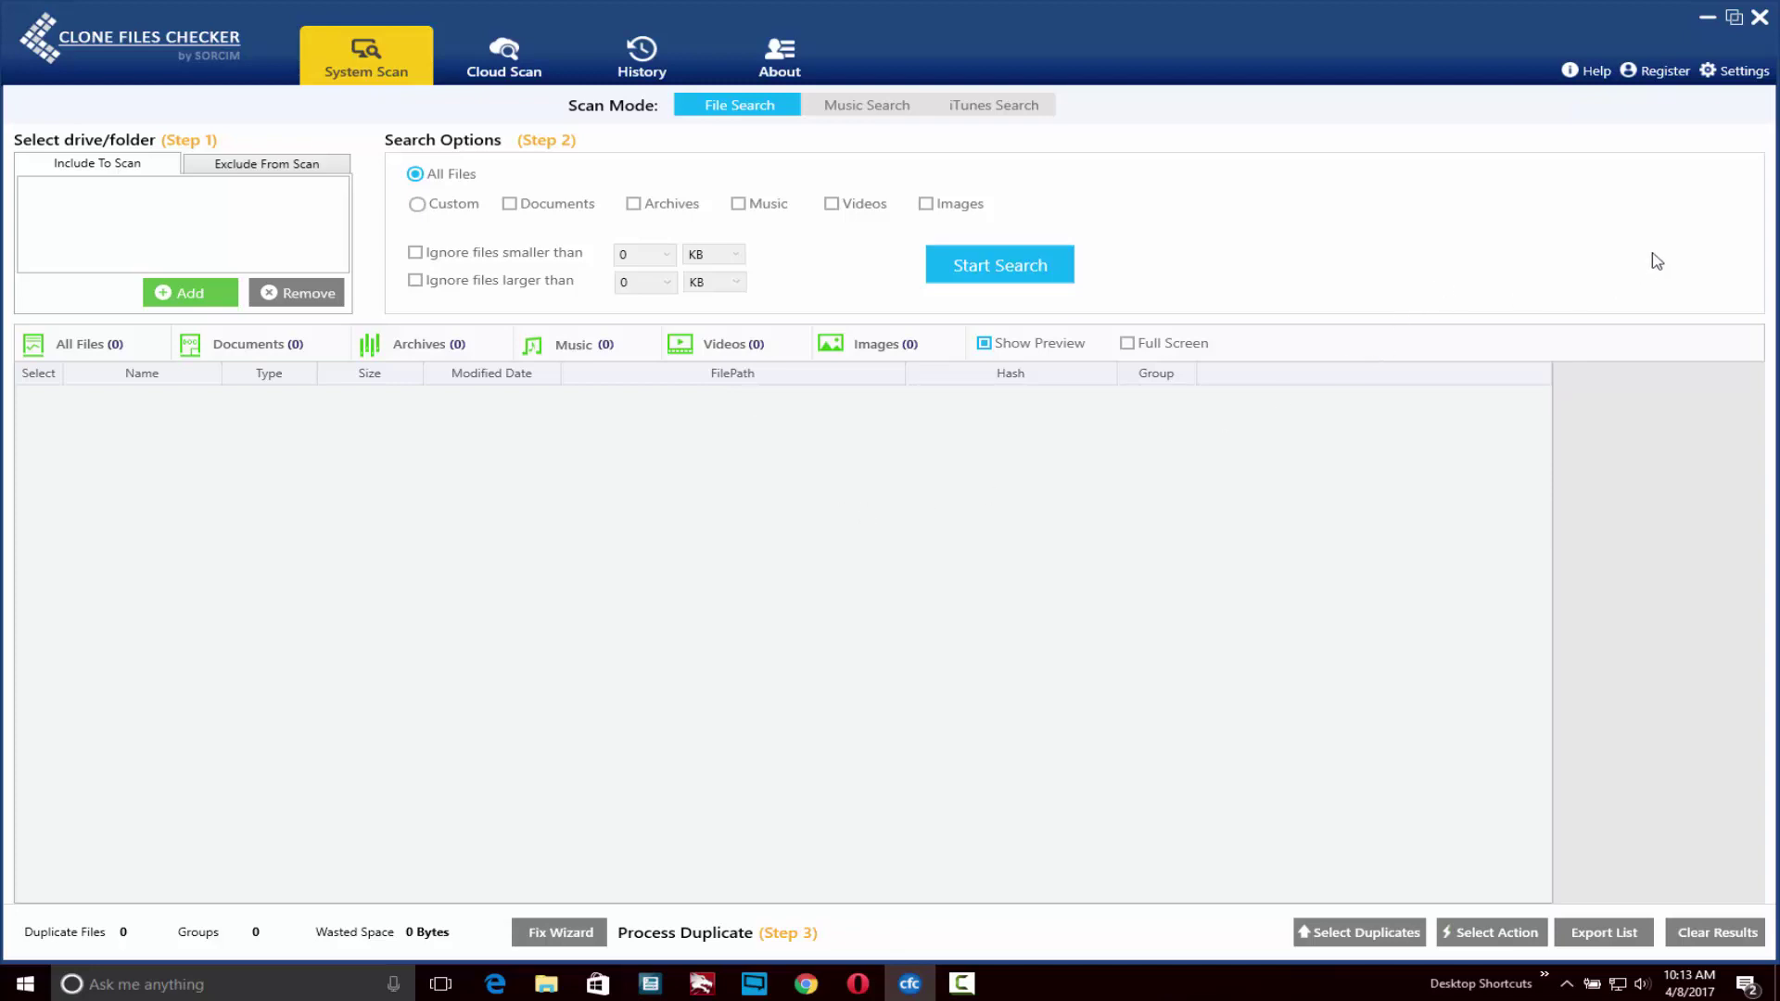
# Register Clone Files Checker with the e-mail and licence code, then dismiss the congratulations message.
pyautogui.click(1660, 74)
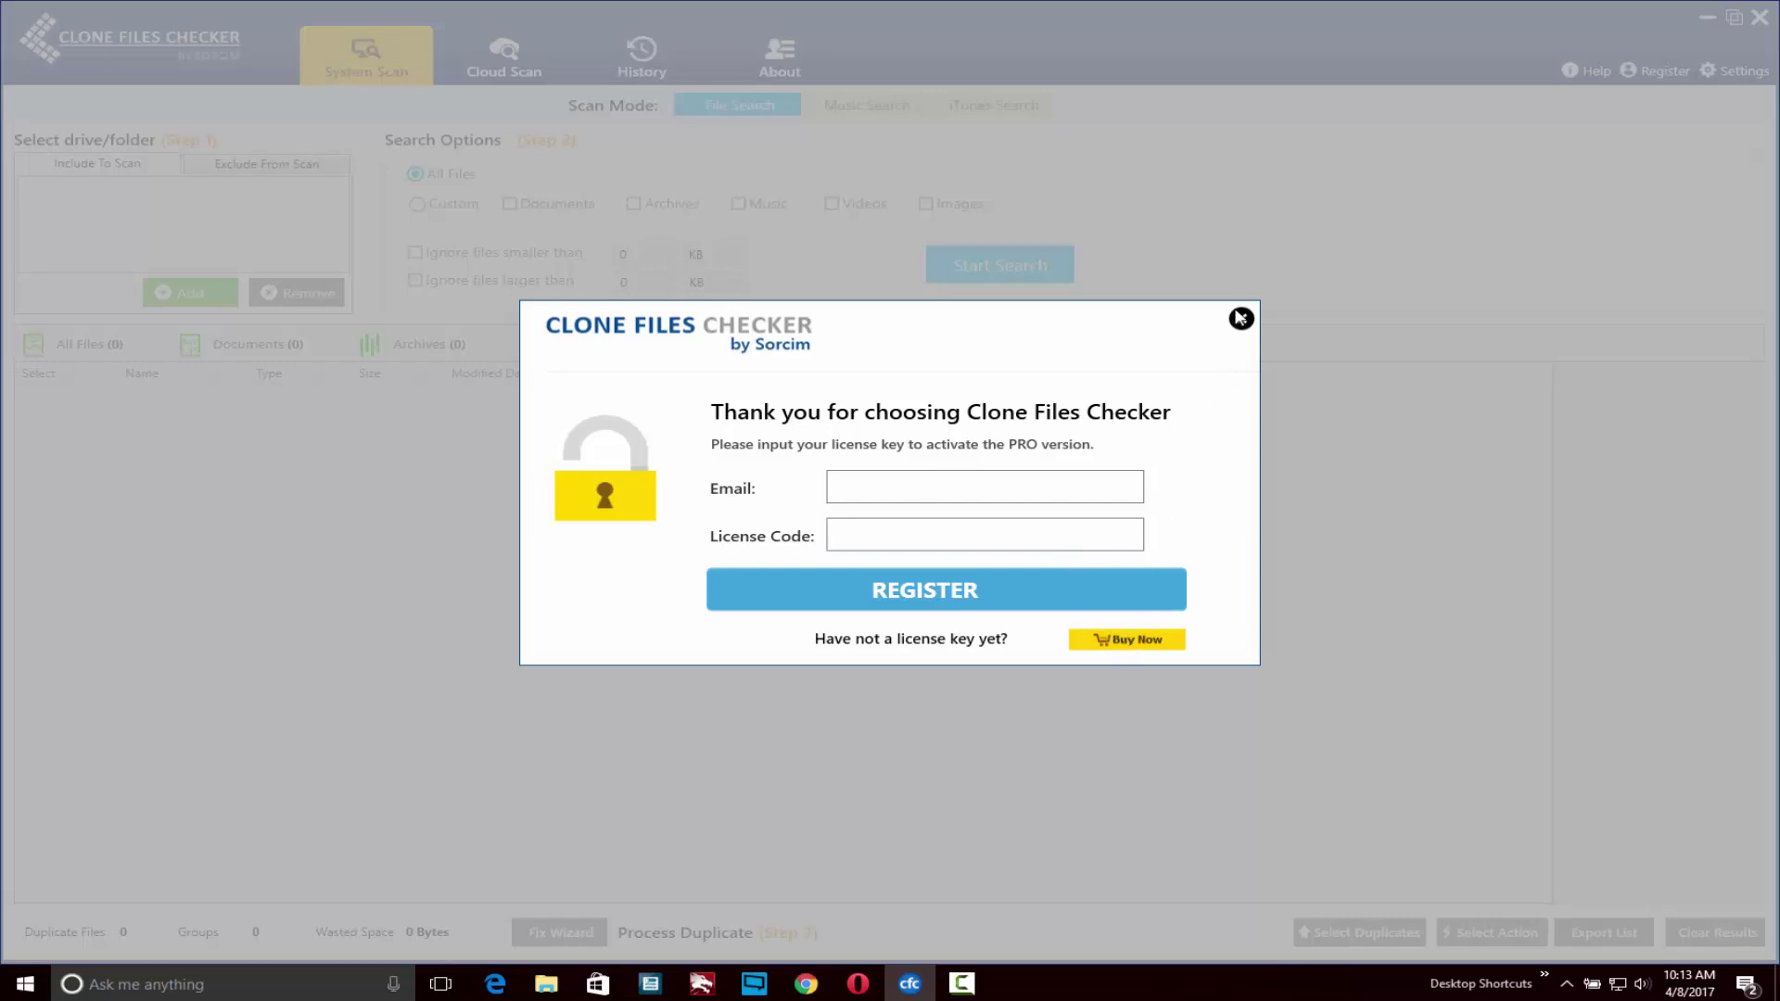
pyautogui.click(1240, 319)
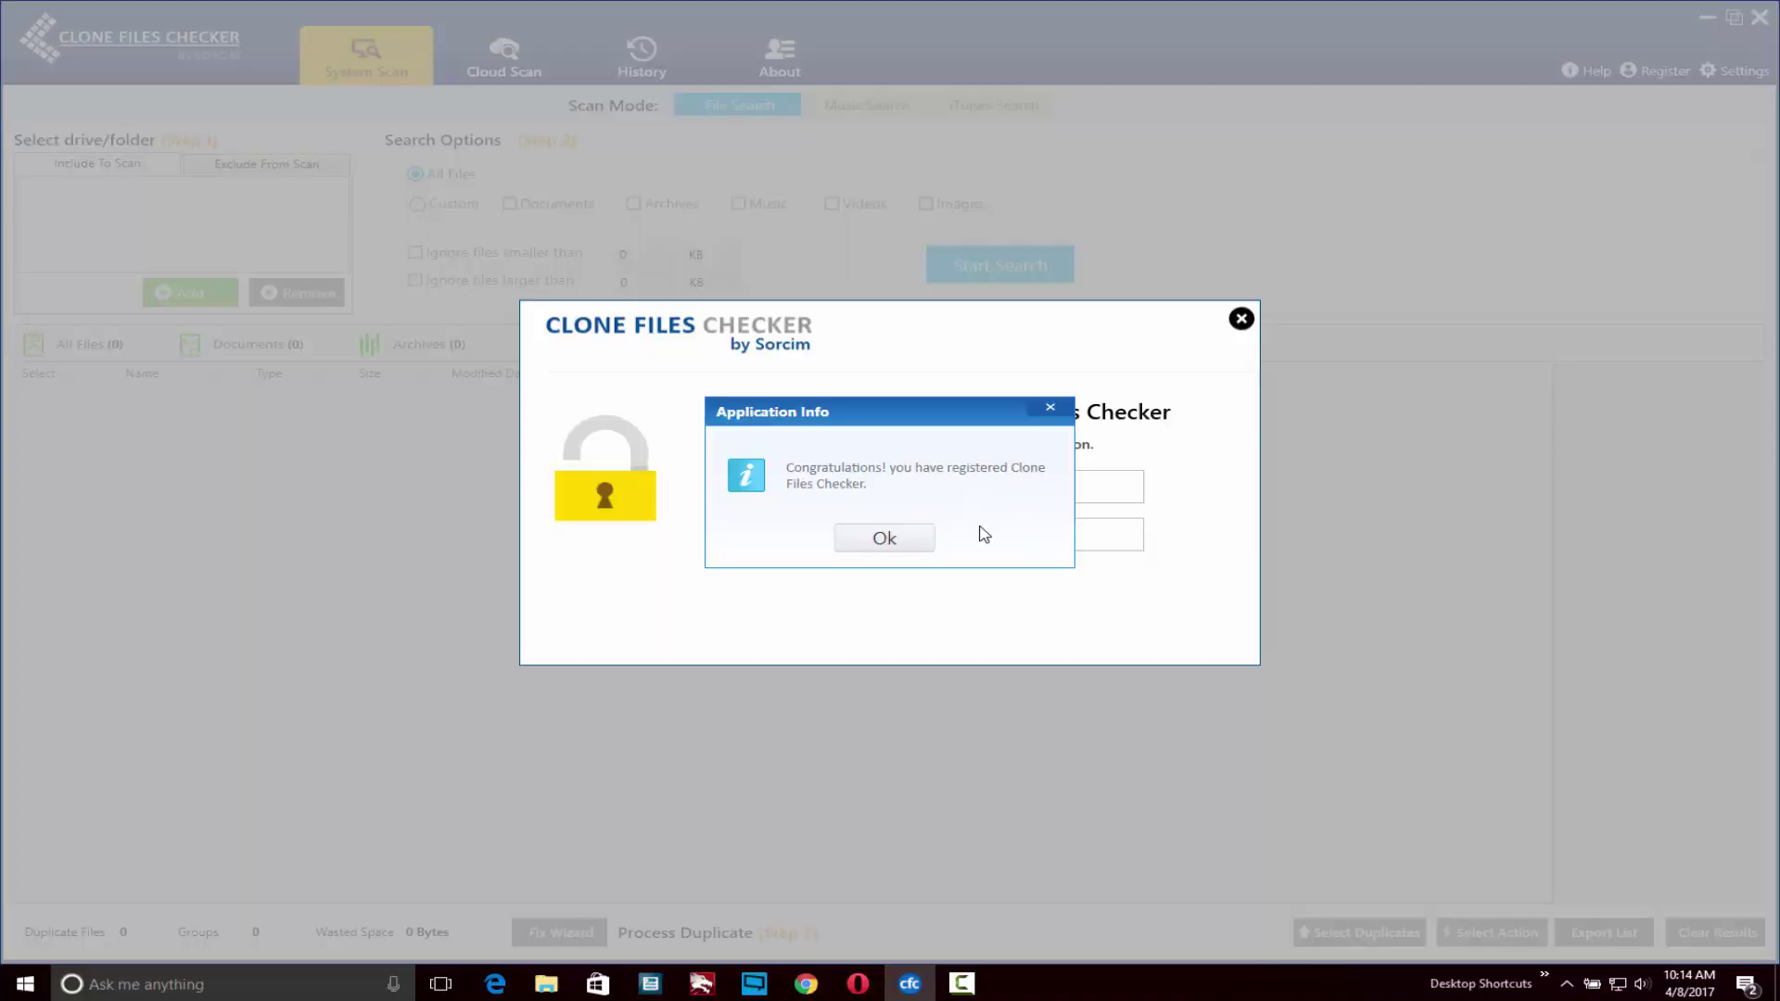
pyautogui.click(884, 539)
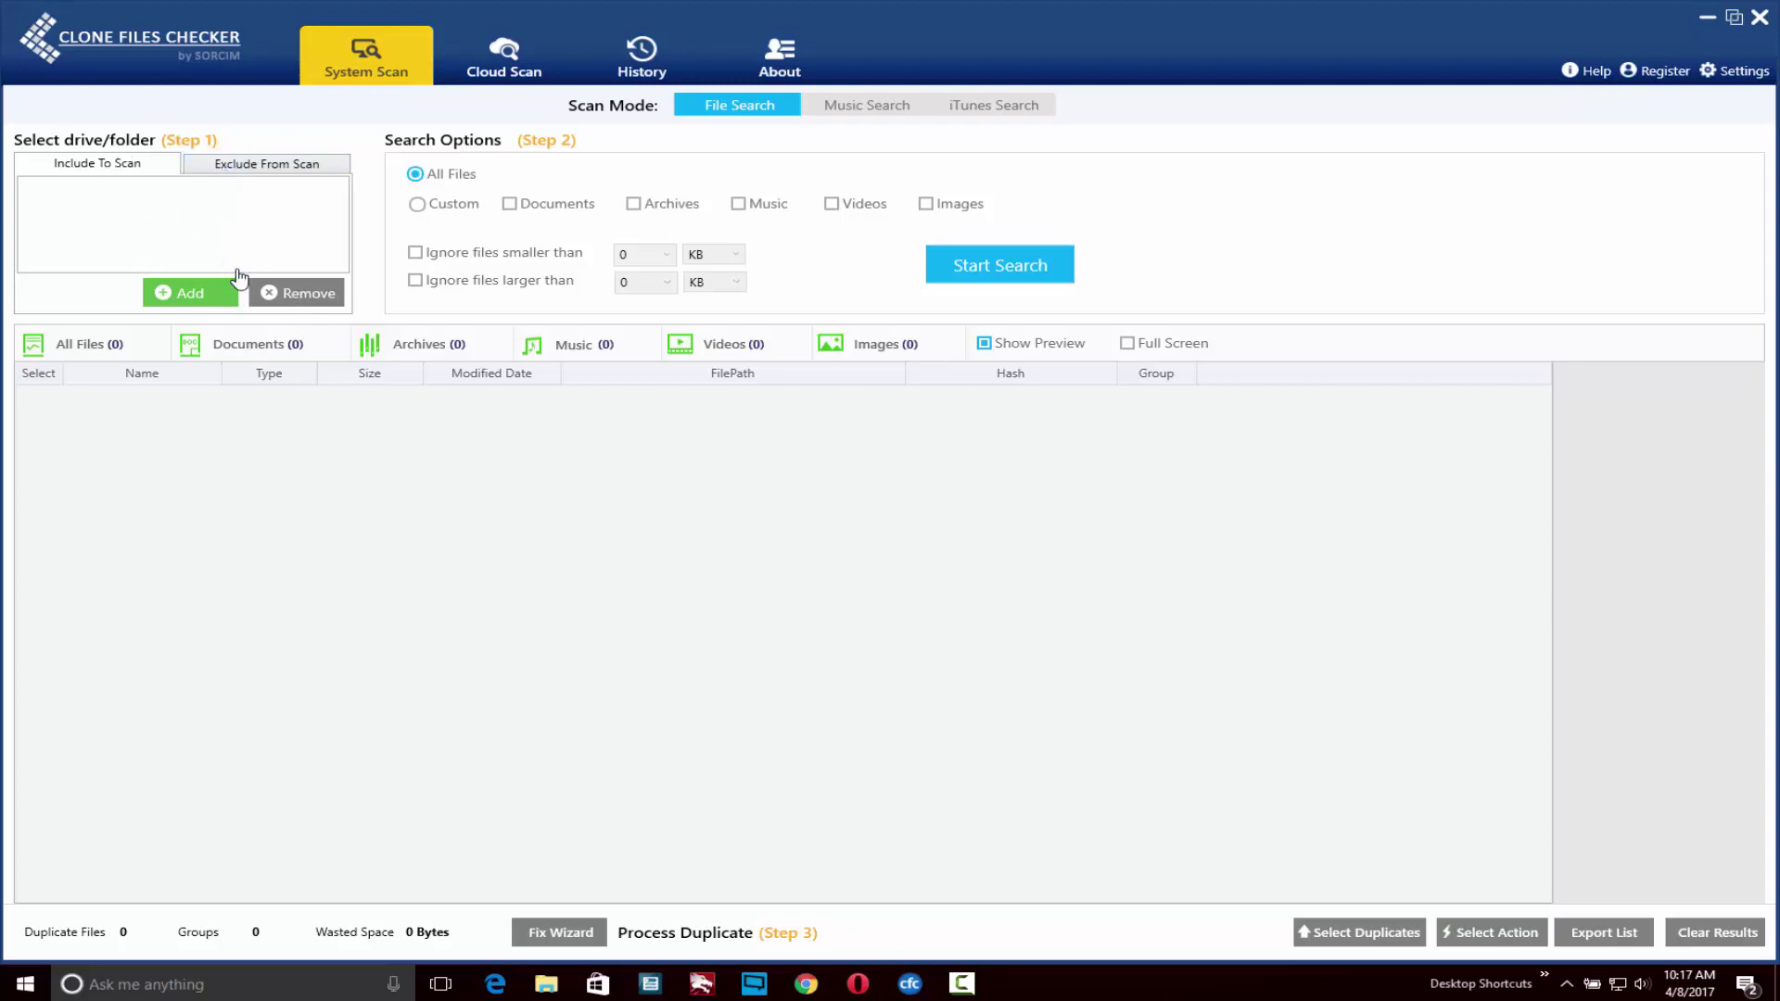
# Add the Libraries > Documents > 'duplicate files' folder to the Include To Scan list.
pyautogui.click(191, 294)
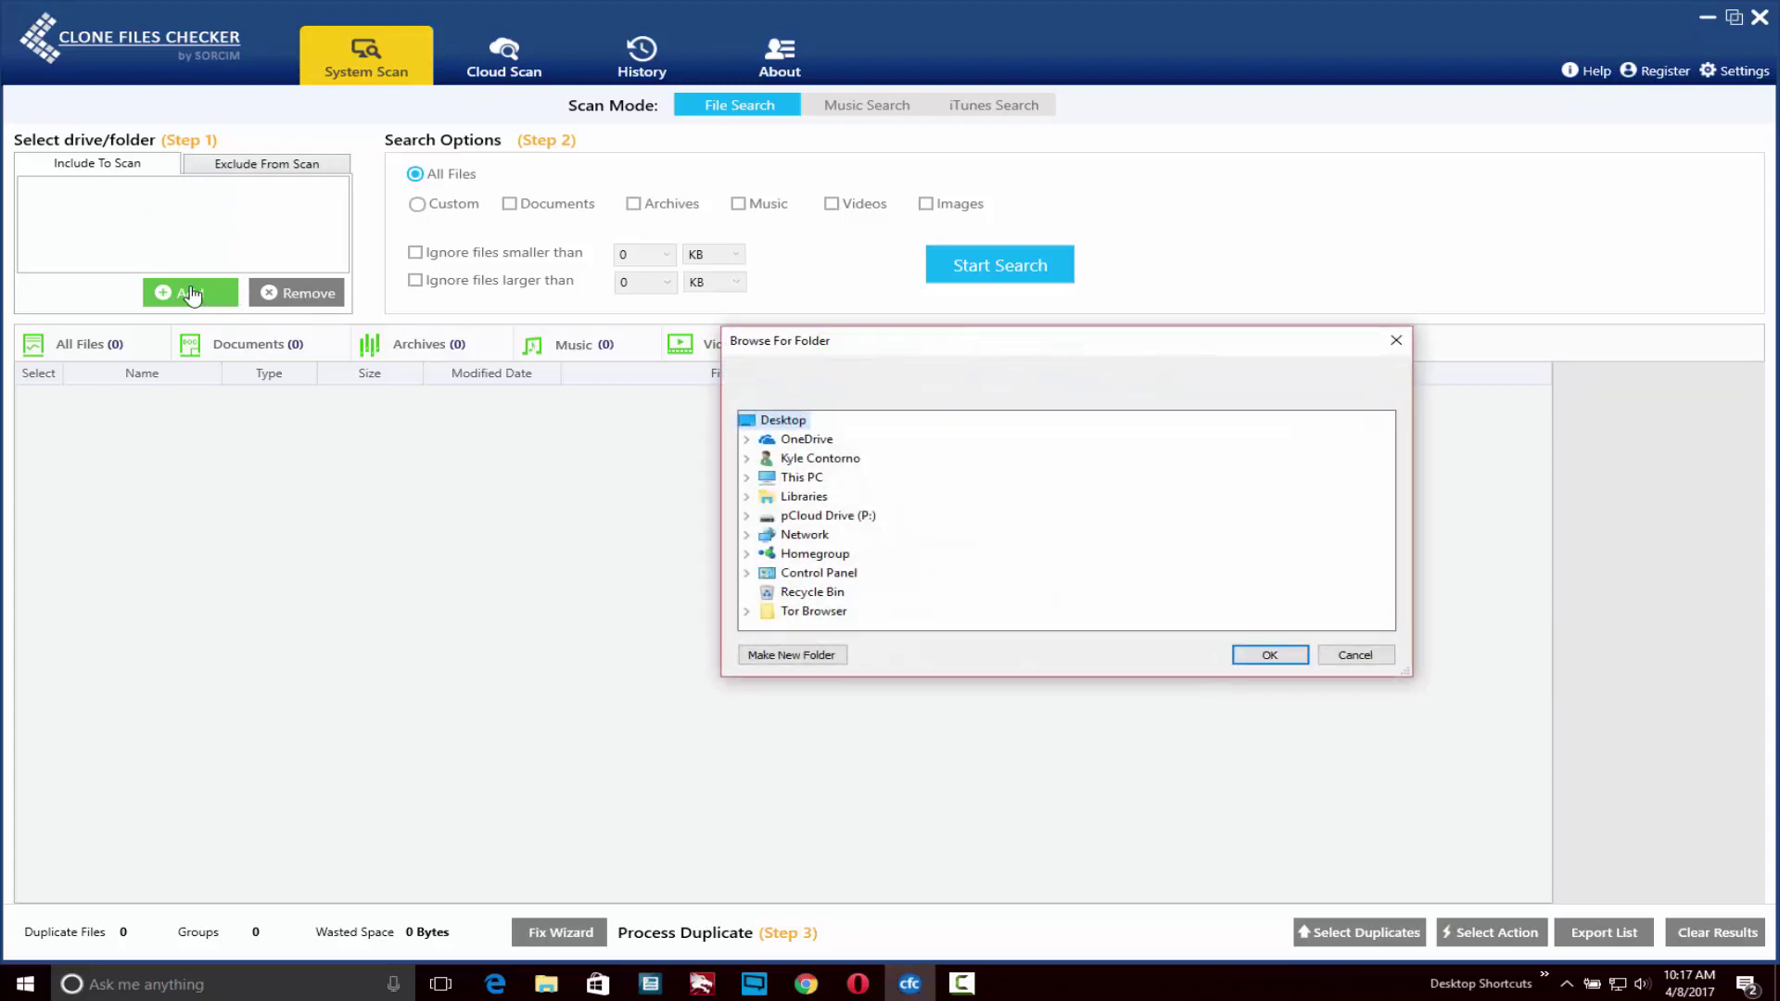
pyautogui.moveTo(925, 337); pyautogui.dragTo(656, 308)
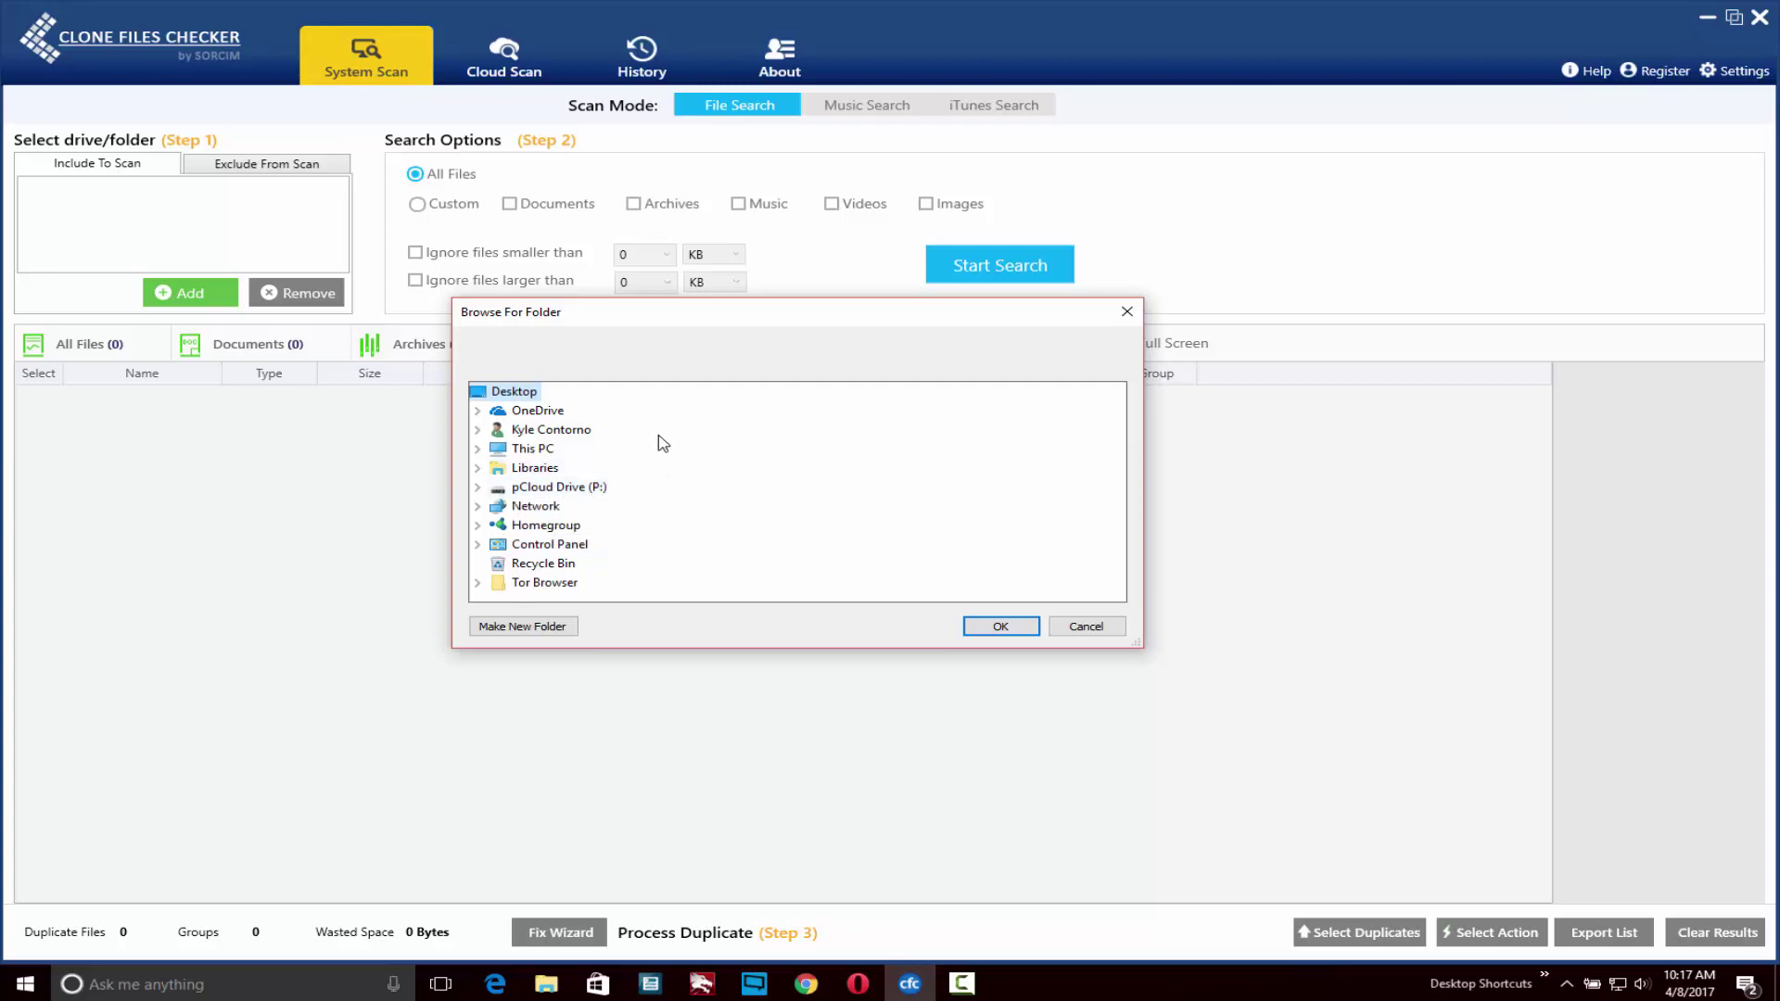
pyautogui.click(478, 468)
pyautogui.scroll(-2, 519, 471)
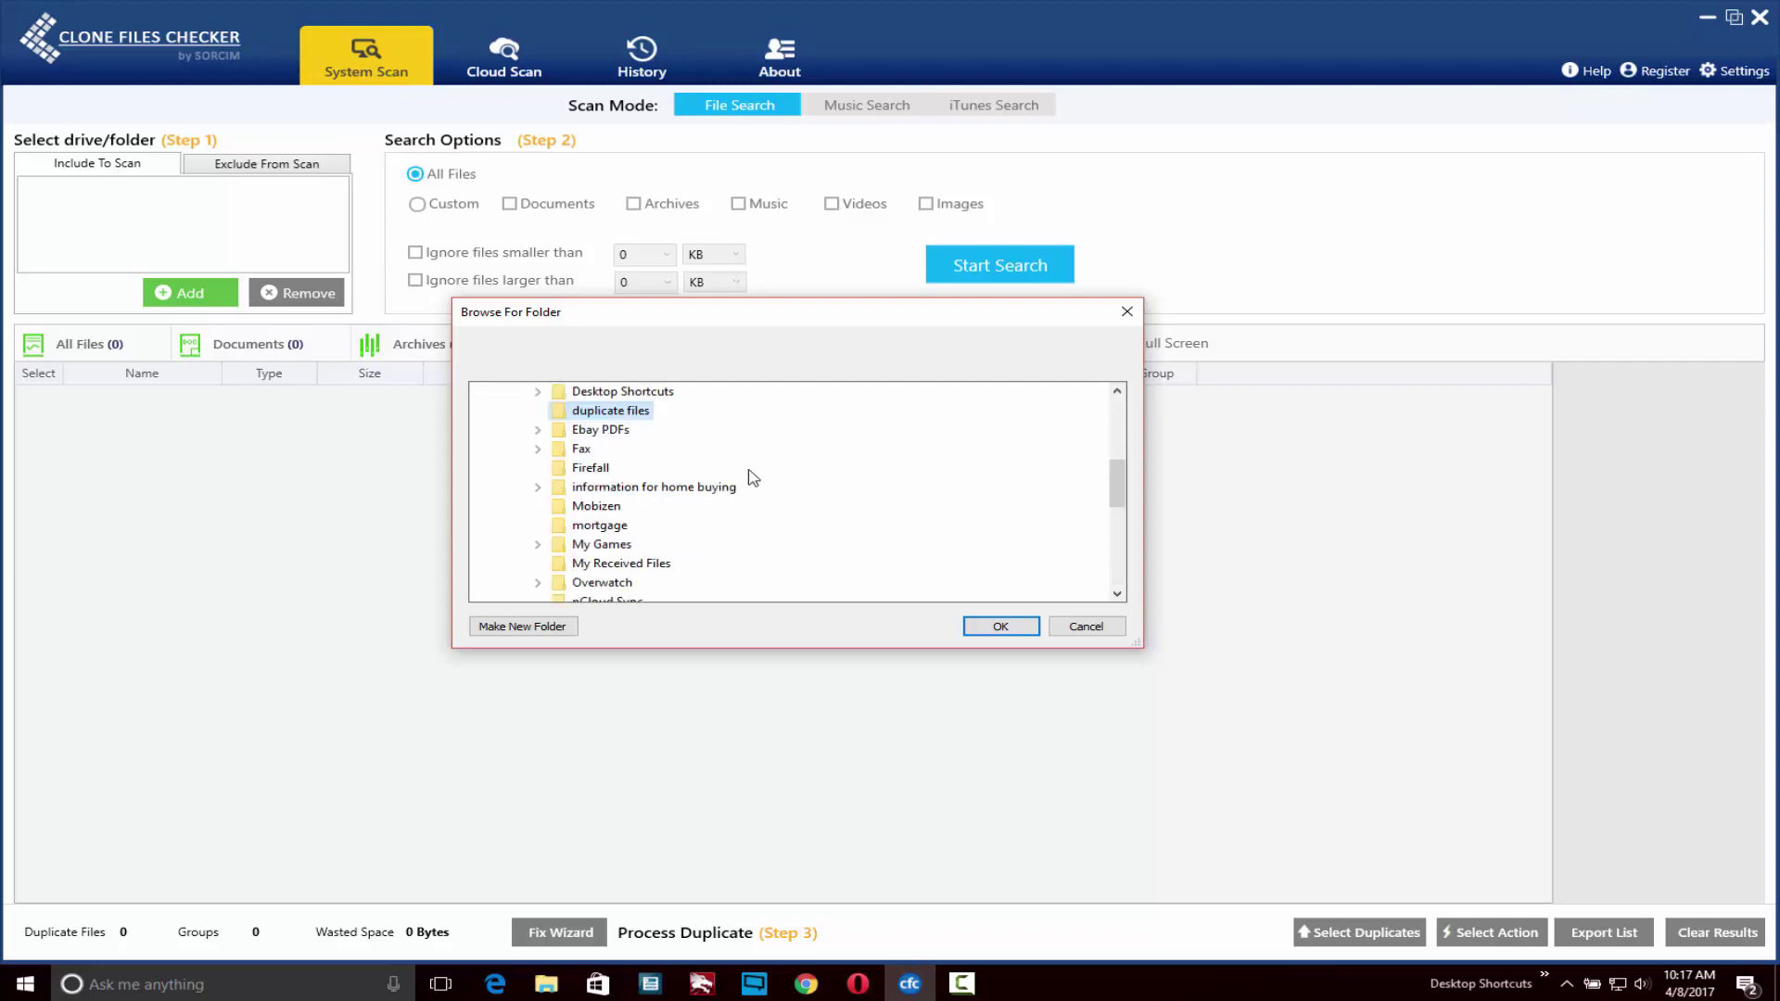
pyautogui.click(991, 628)
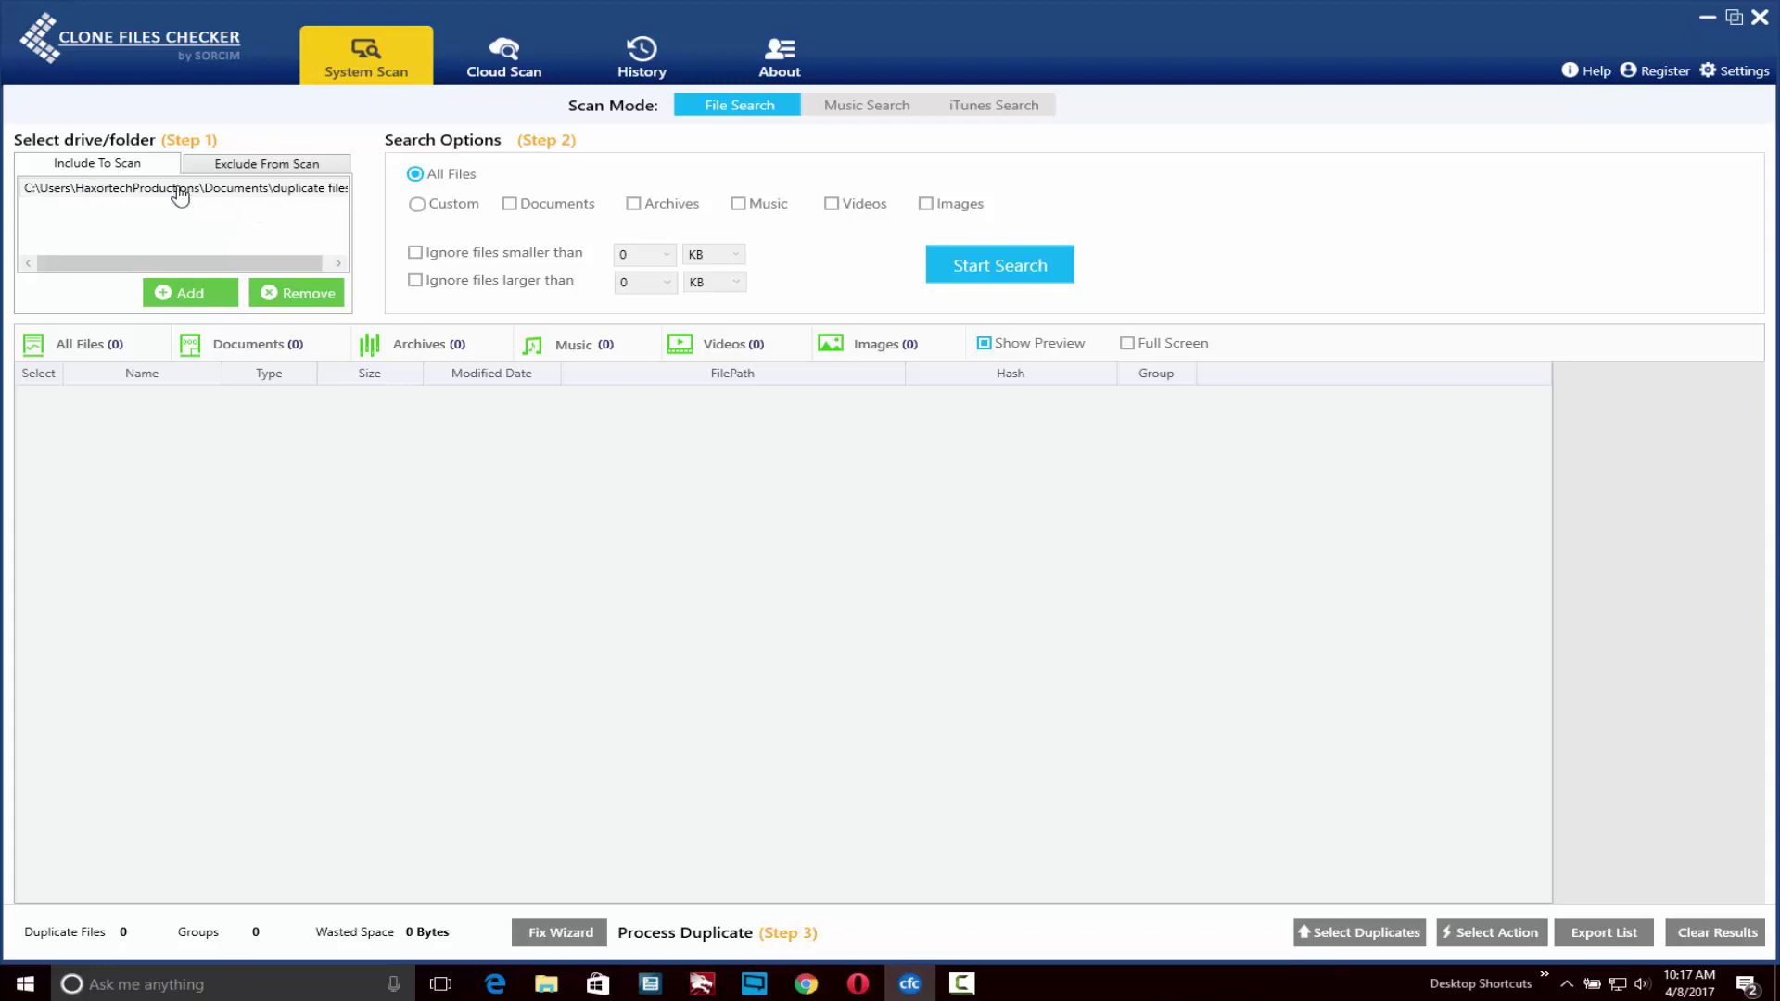
# Scan the folder, open Review & Fix, and show the nine-file results in Full Screen.
pyautogui.click(1022, 279)
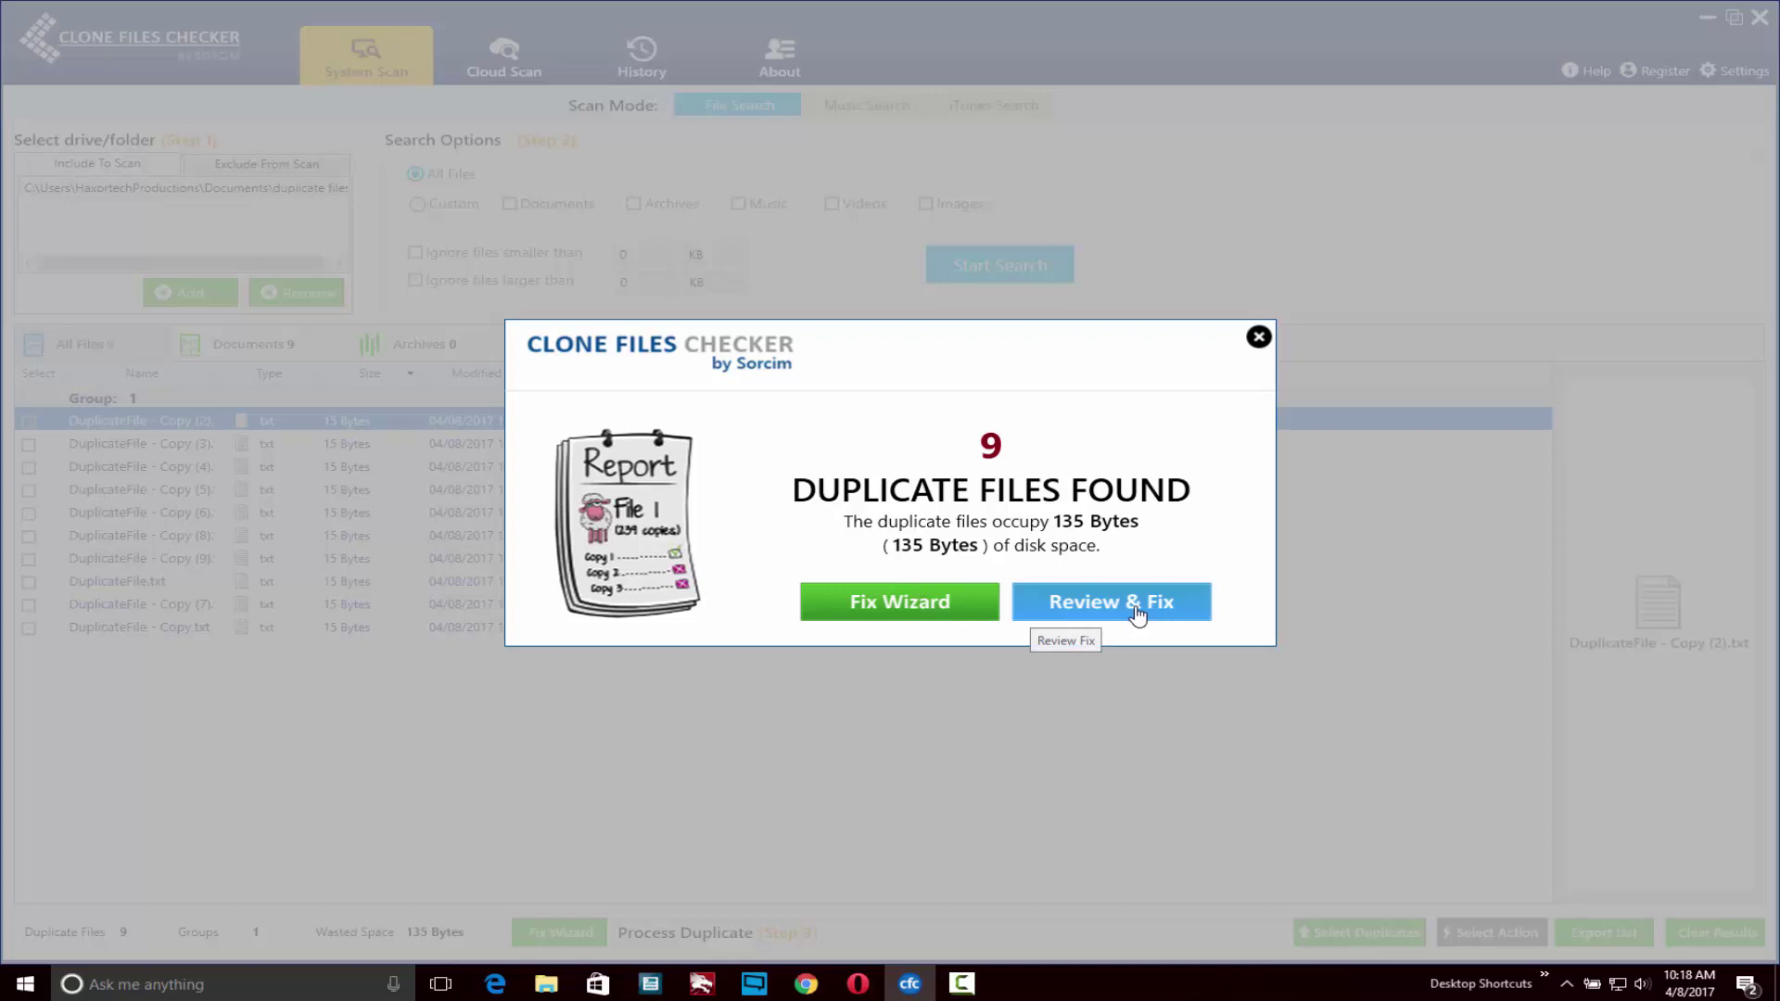
pyautogui.click(1077, 604)
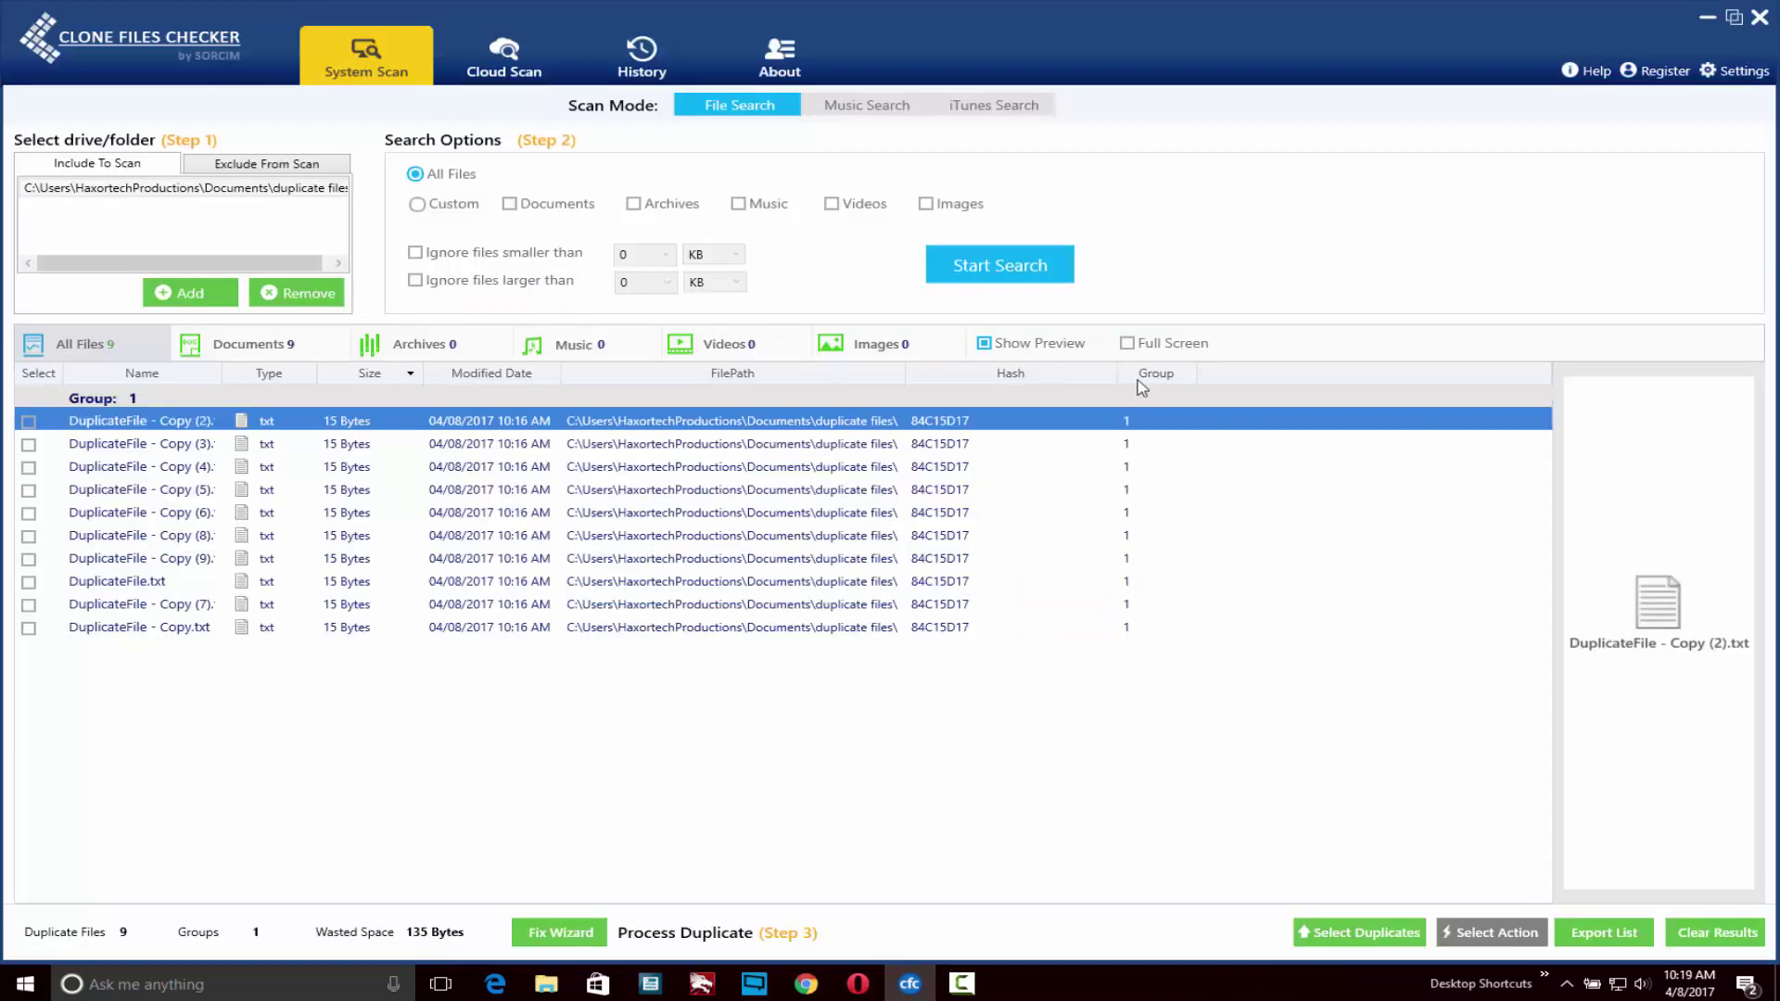
pyautogui.click(1150, 343)
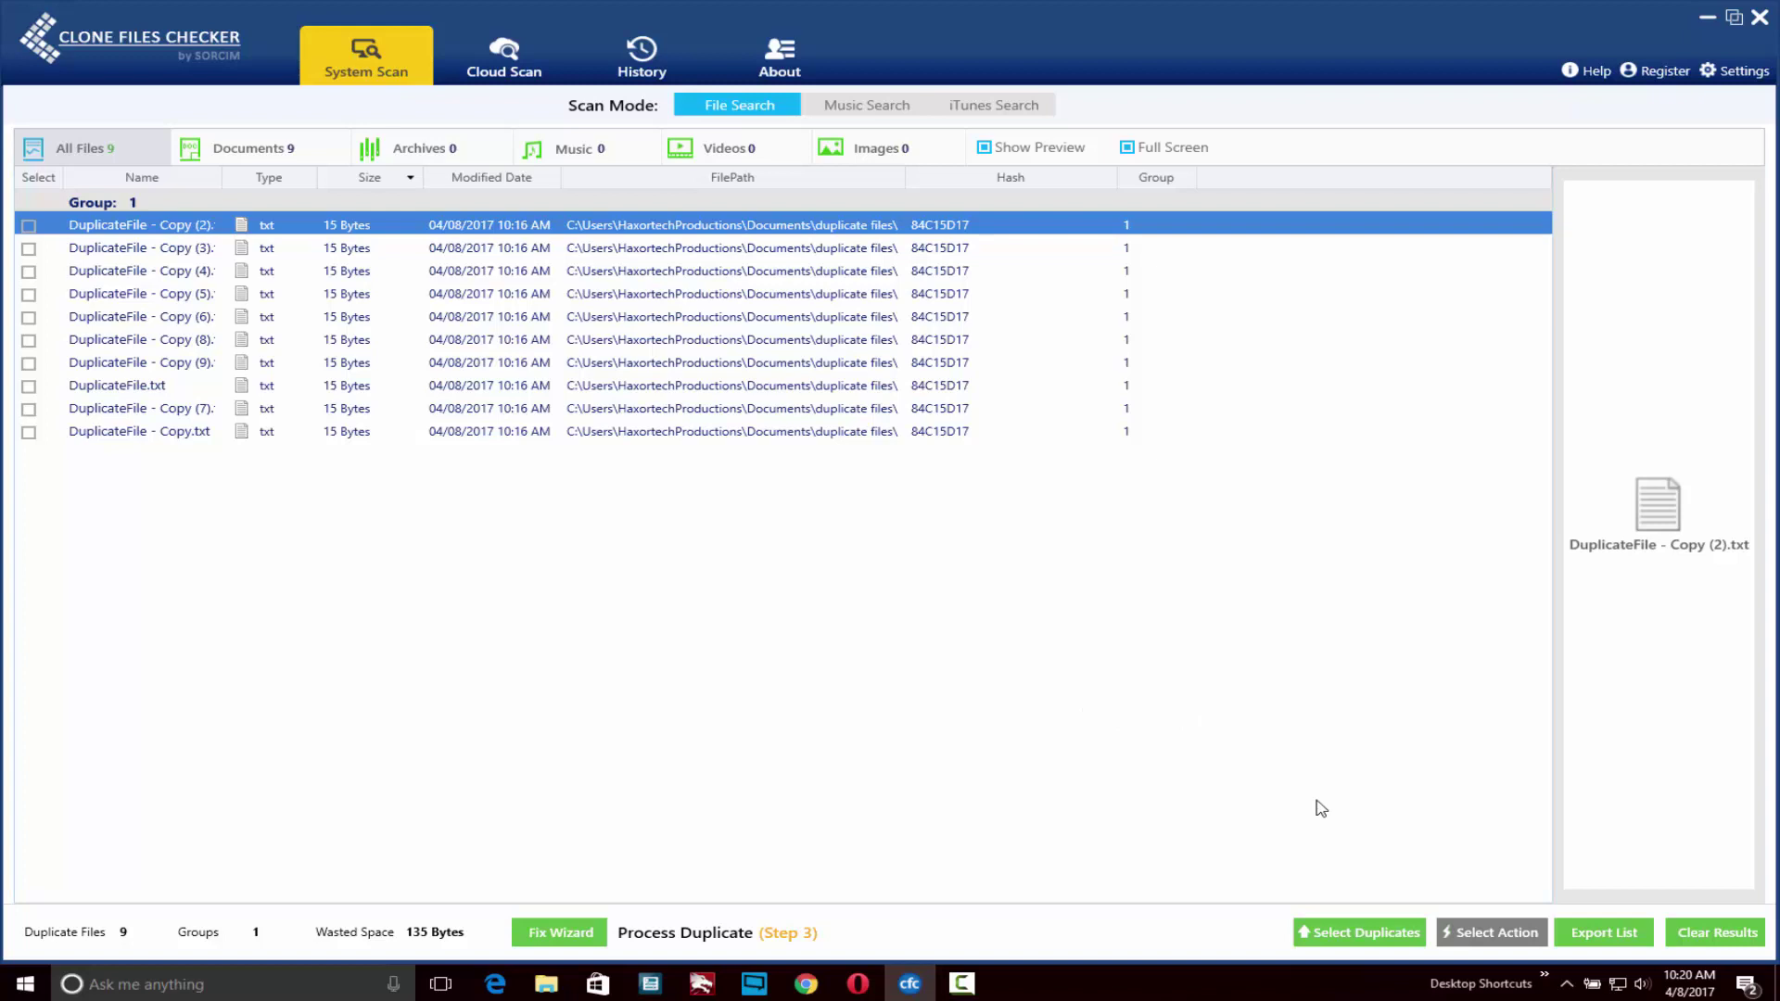
# Open the Select Duplicates menu and move down to Select by File Locations.
pyautogui.click(1399, 931)
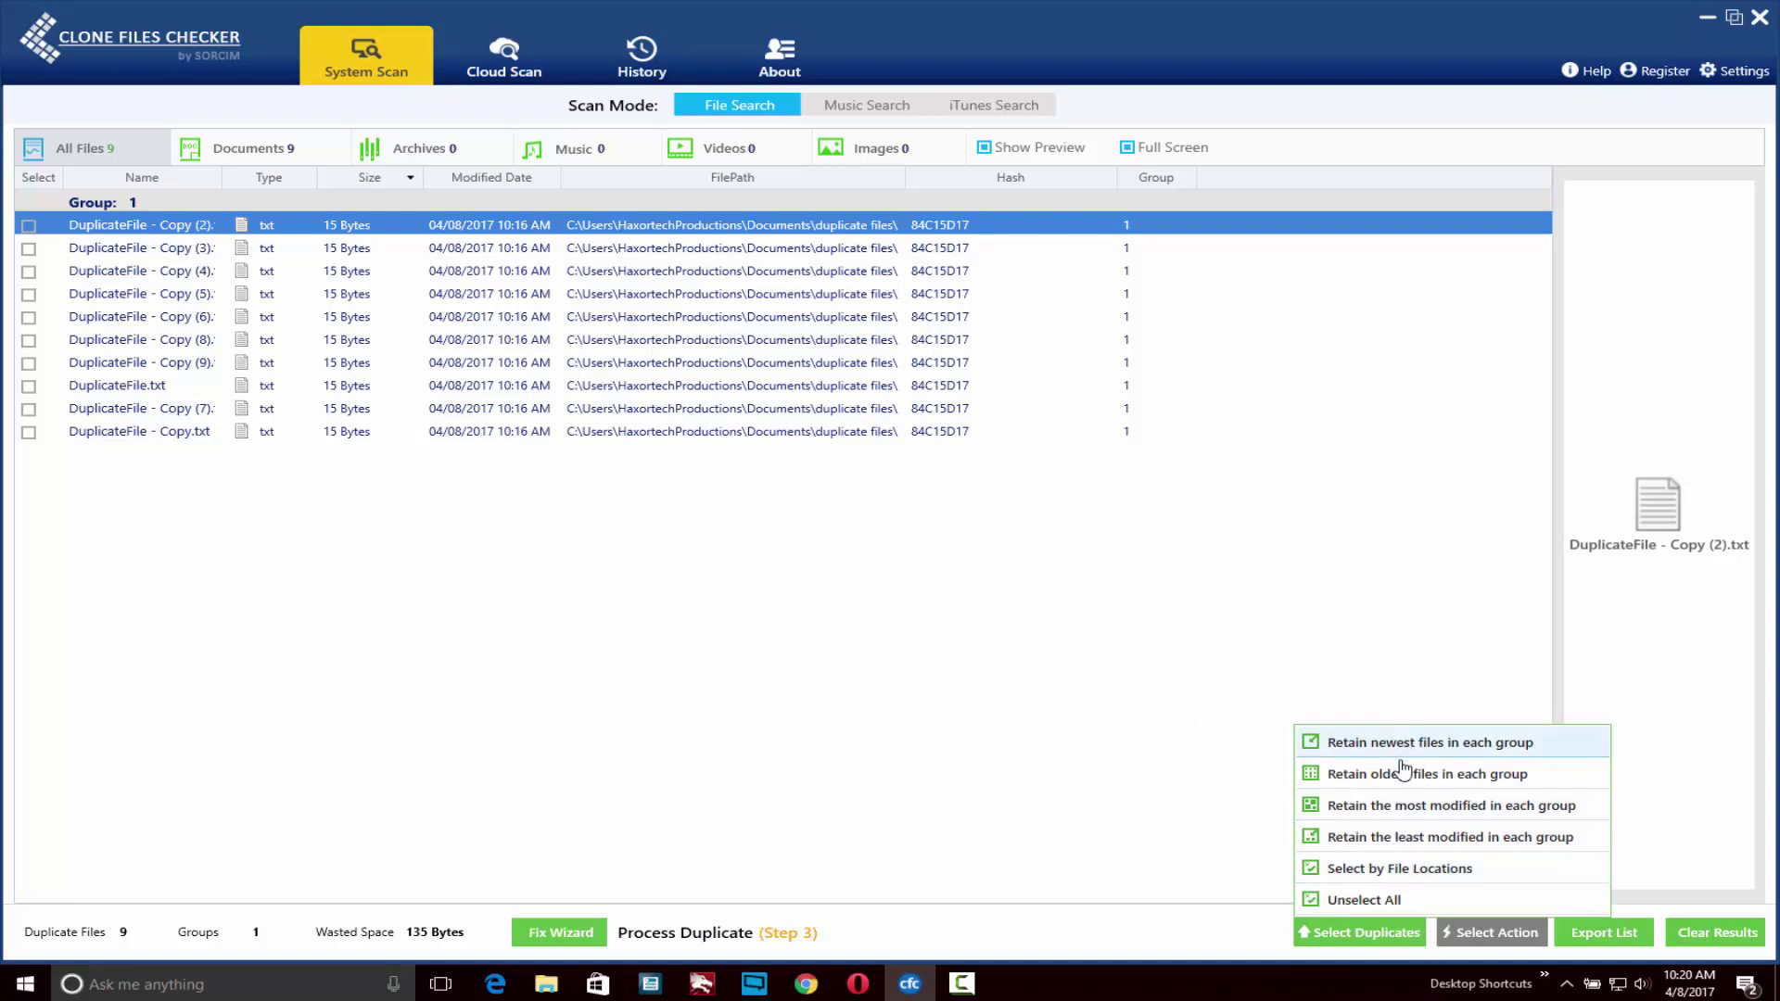
pyautogui.press('Down')
pyautogui.press('Down')
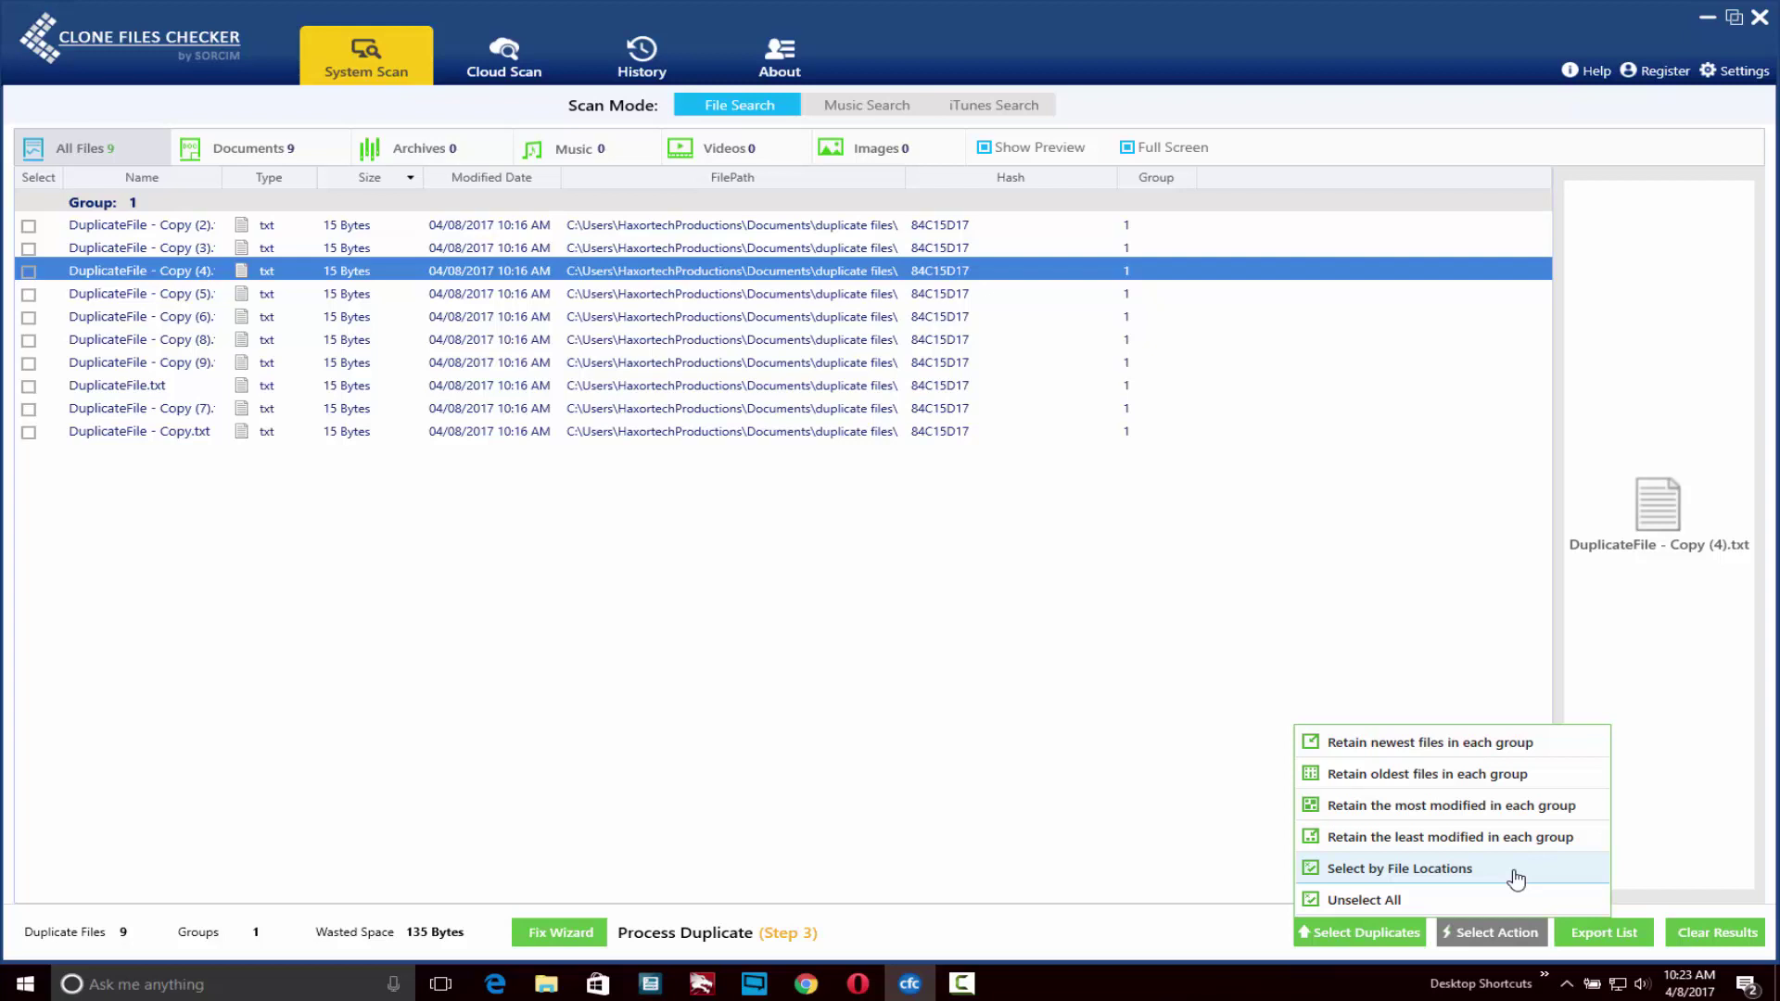
# Mark duplicates by file location, using the Documents 'duplicate files' folder as the location.
pyautogui.click(1516, 879)
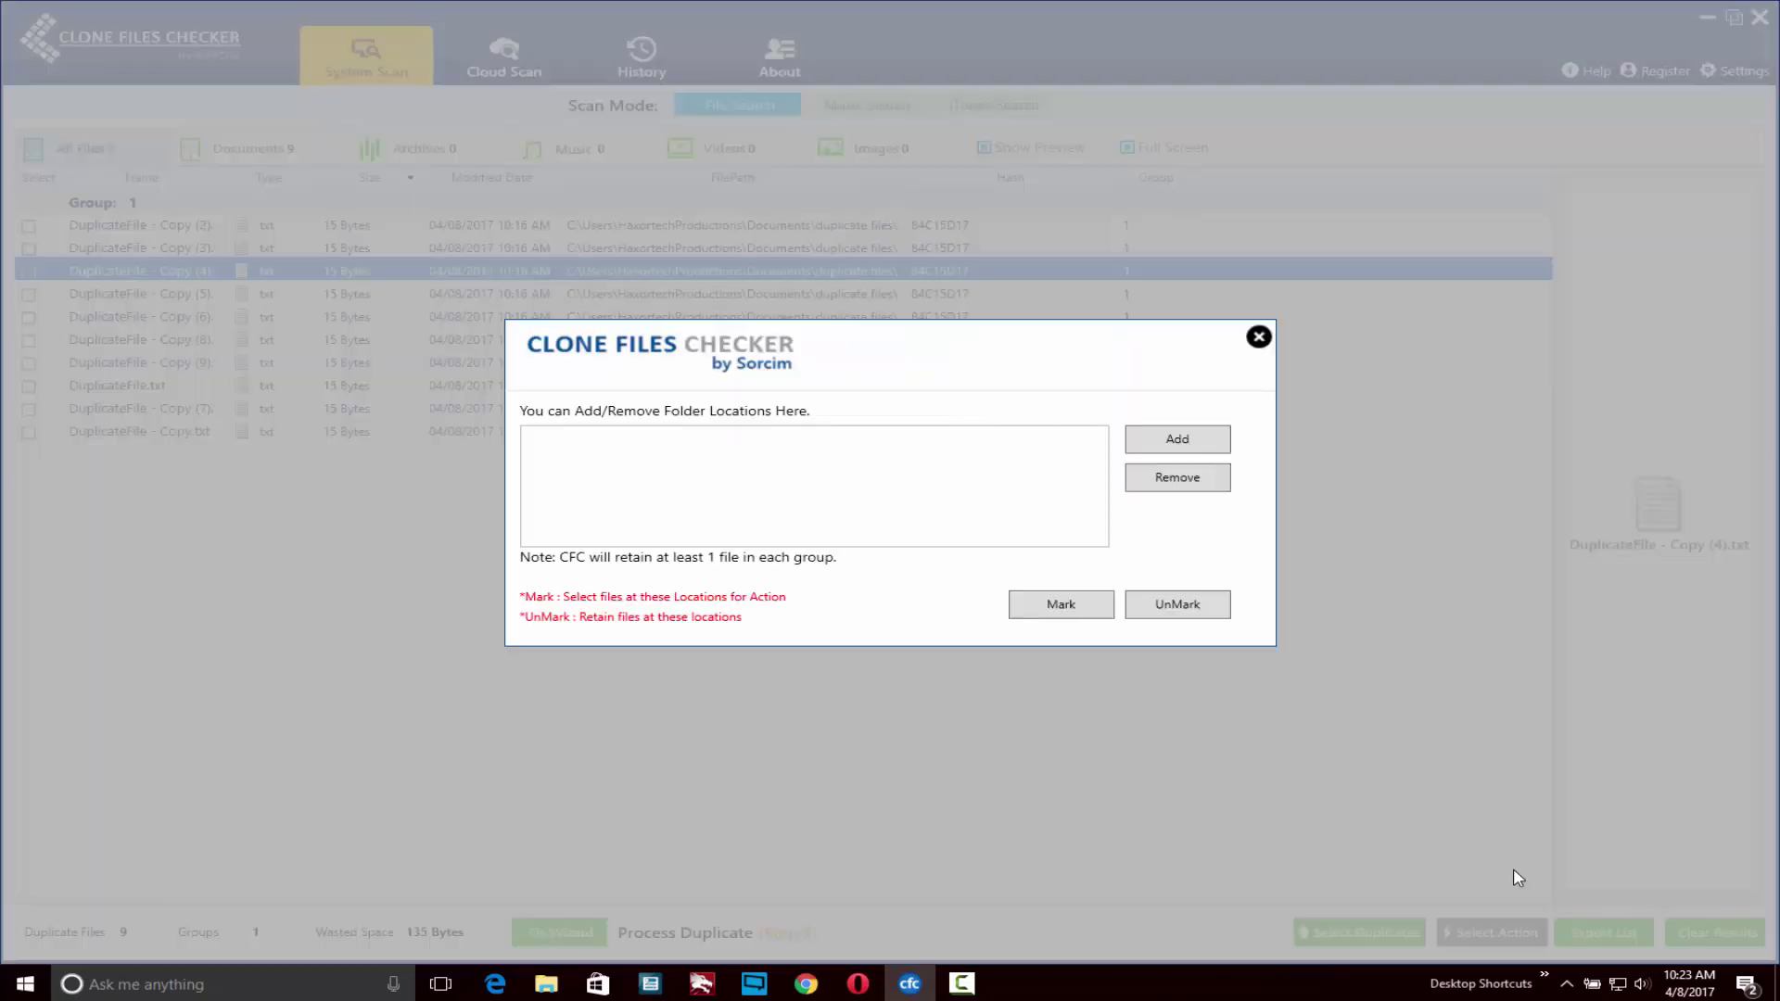
pyautogui.click(1171, 449)
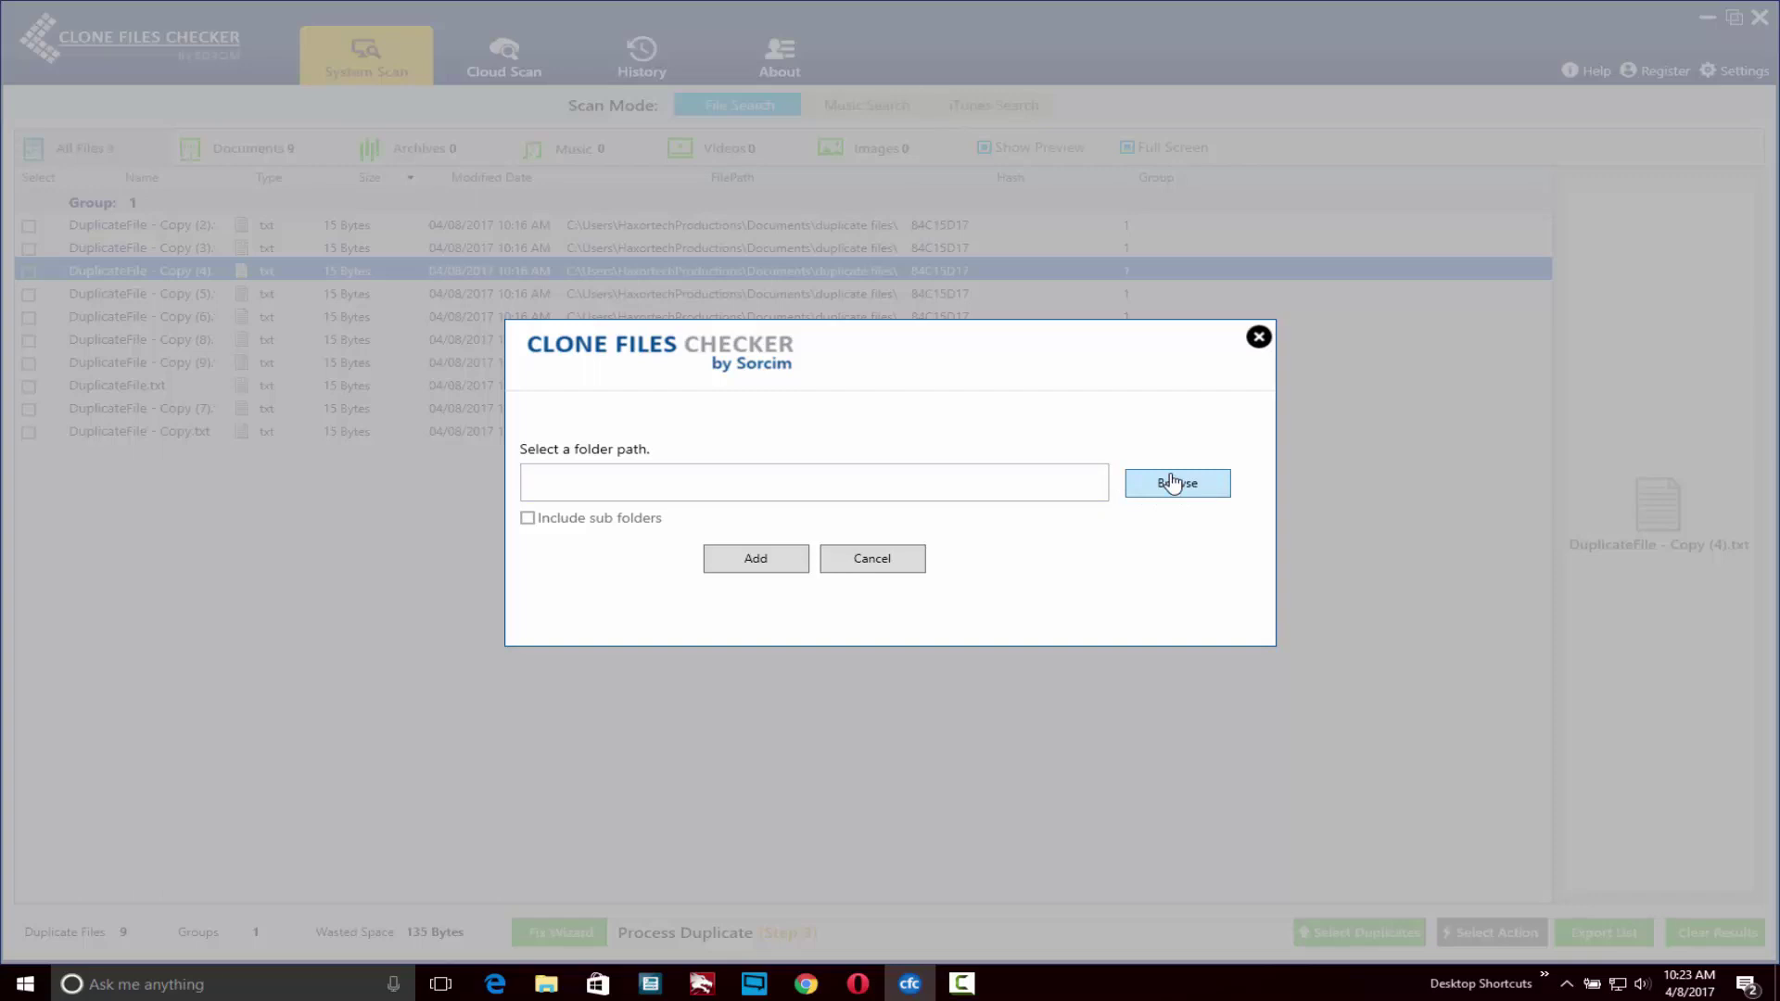
pyautogui.click(1161, 480)
pyautogui.click(747, 497)
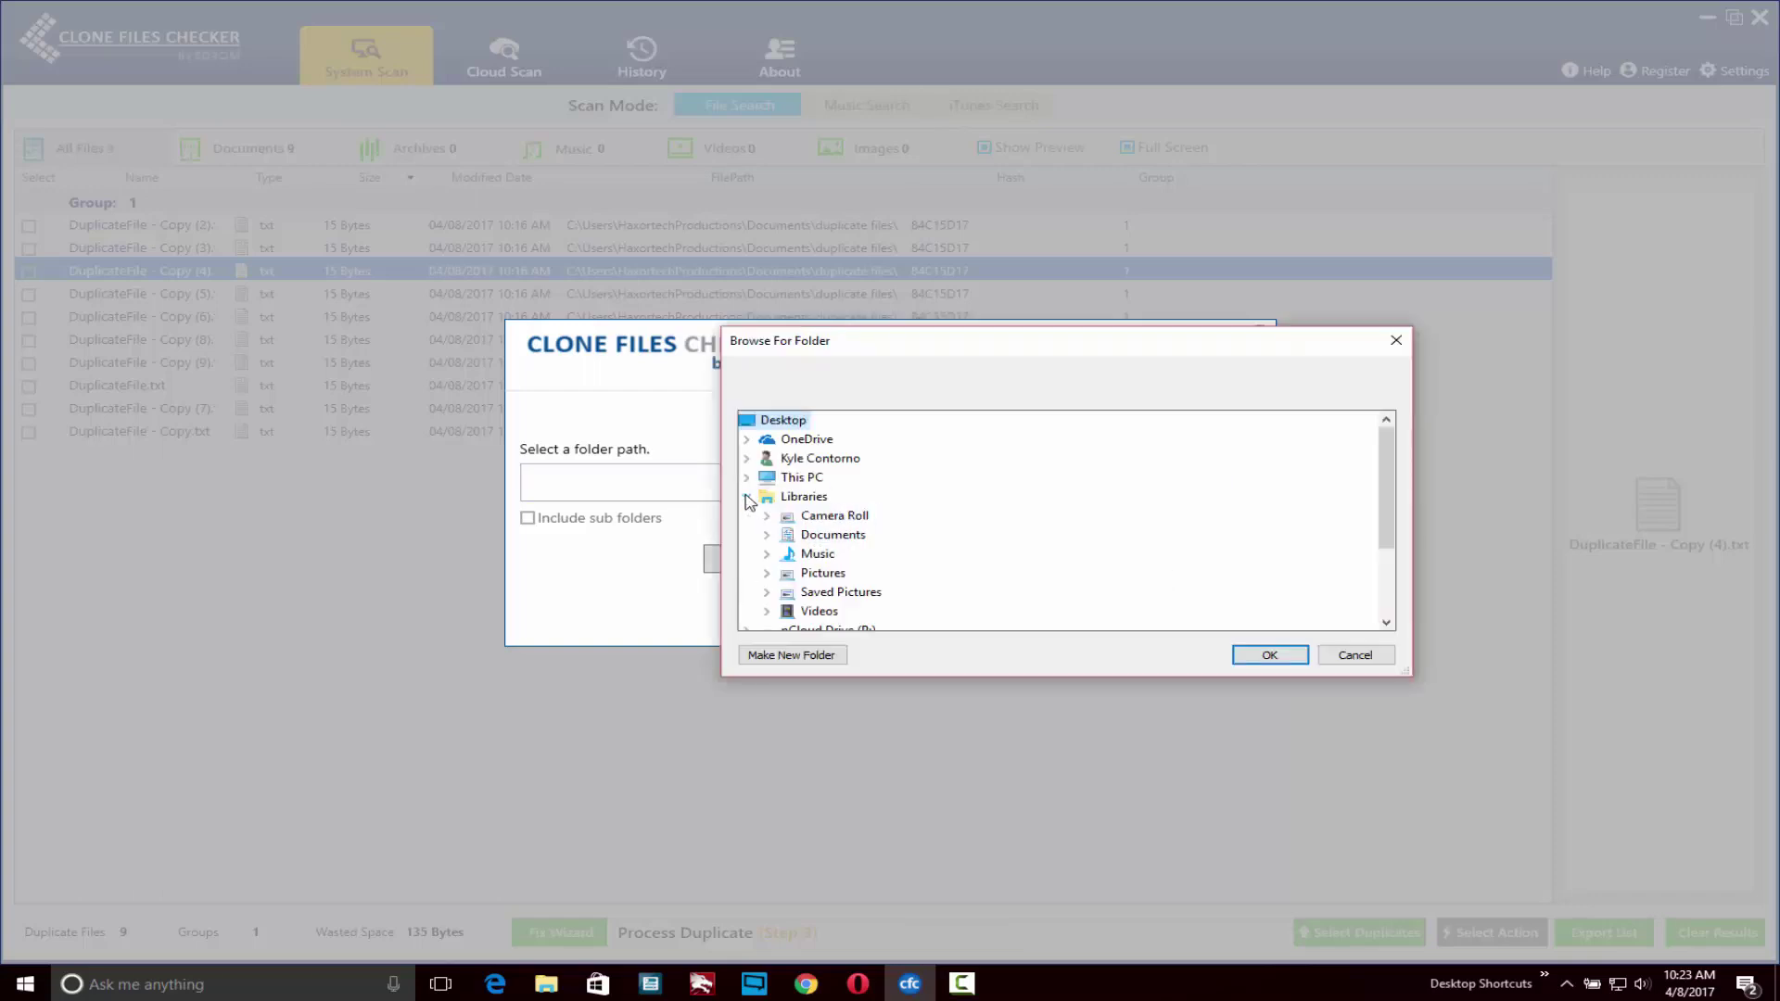
pyautogui.scroll(-1, 789, 519)
pyautogui.click(798, 549)
pyautogui.click(880, 496)
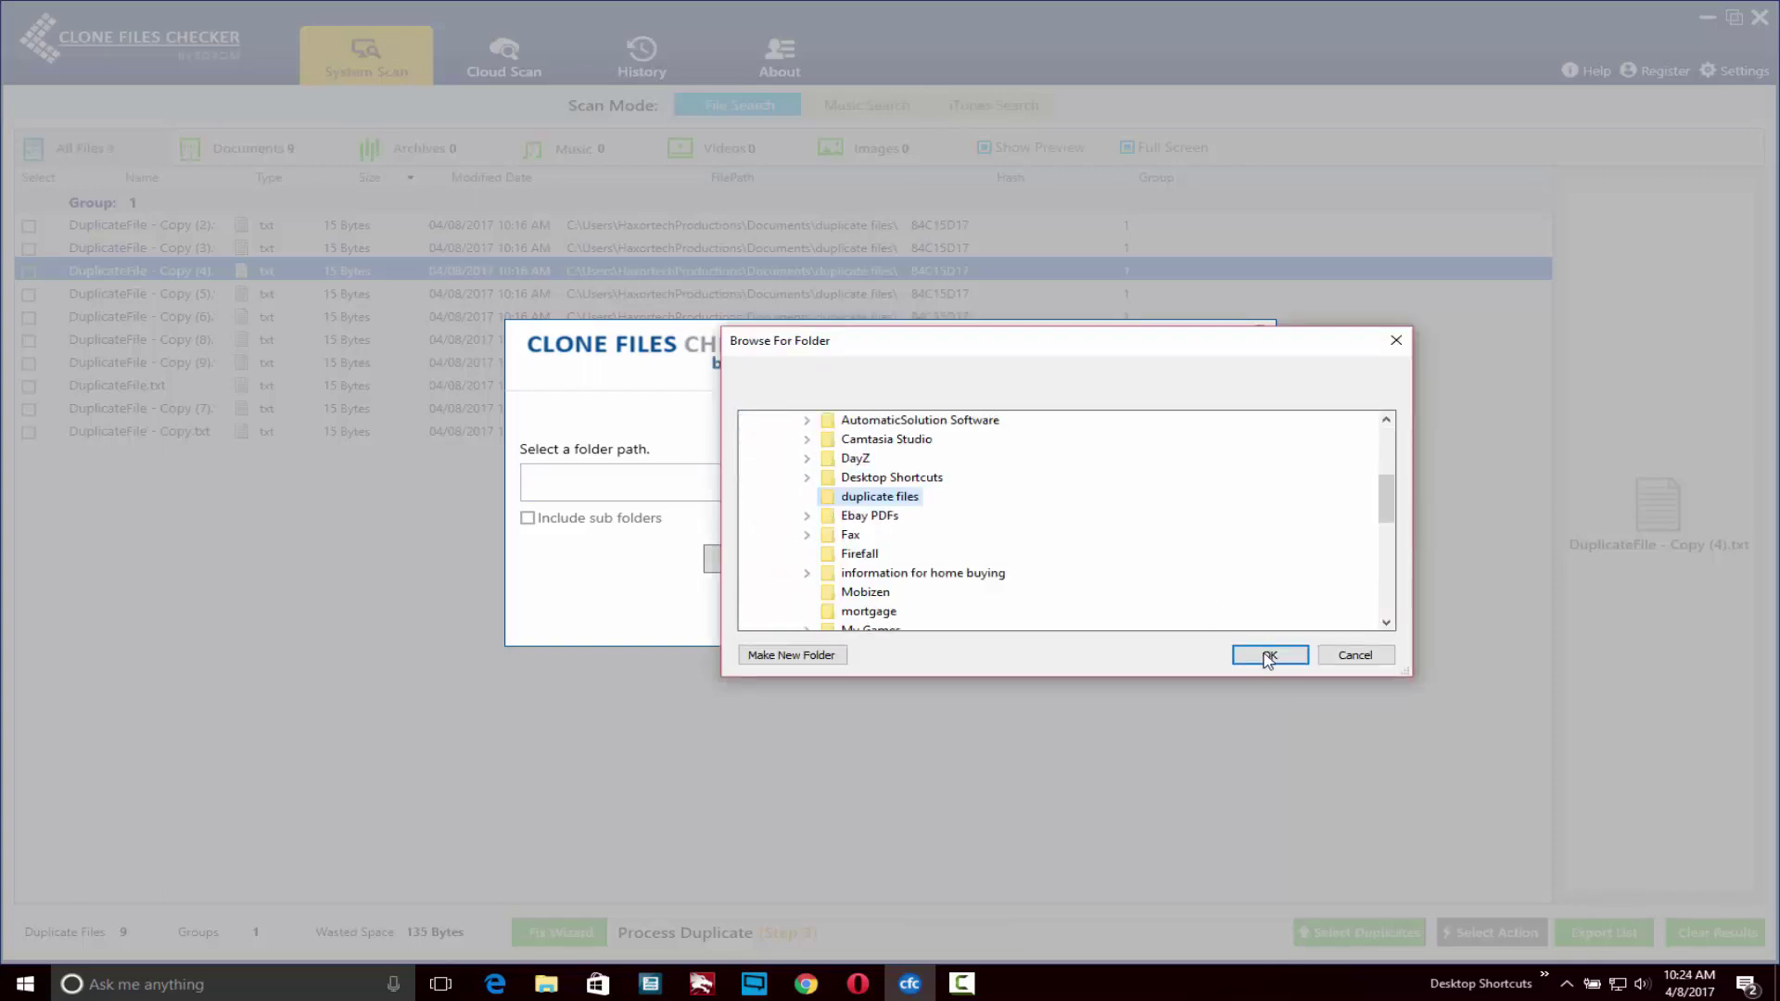
pyautogui.click(1266, 655)
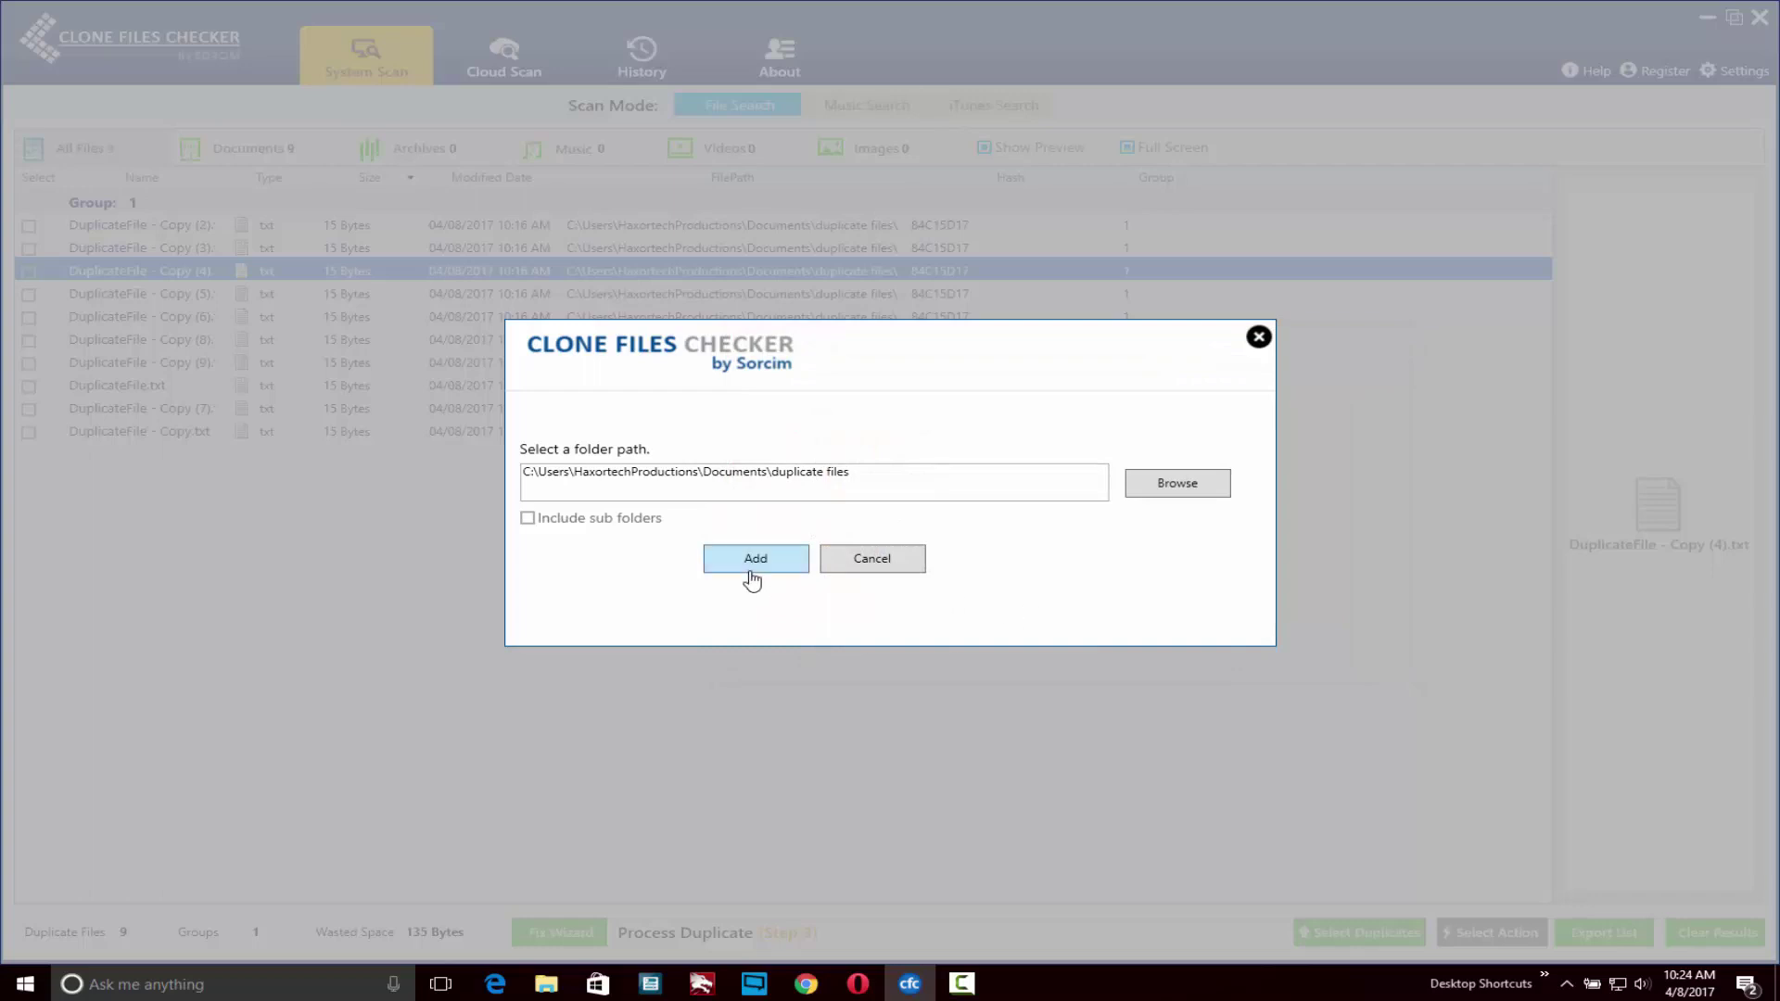
pyautogui.click(753, 566)
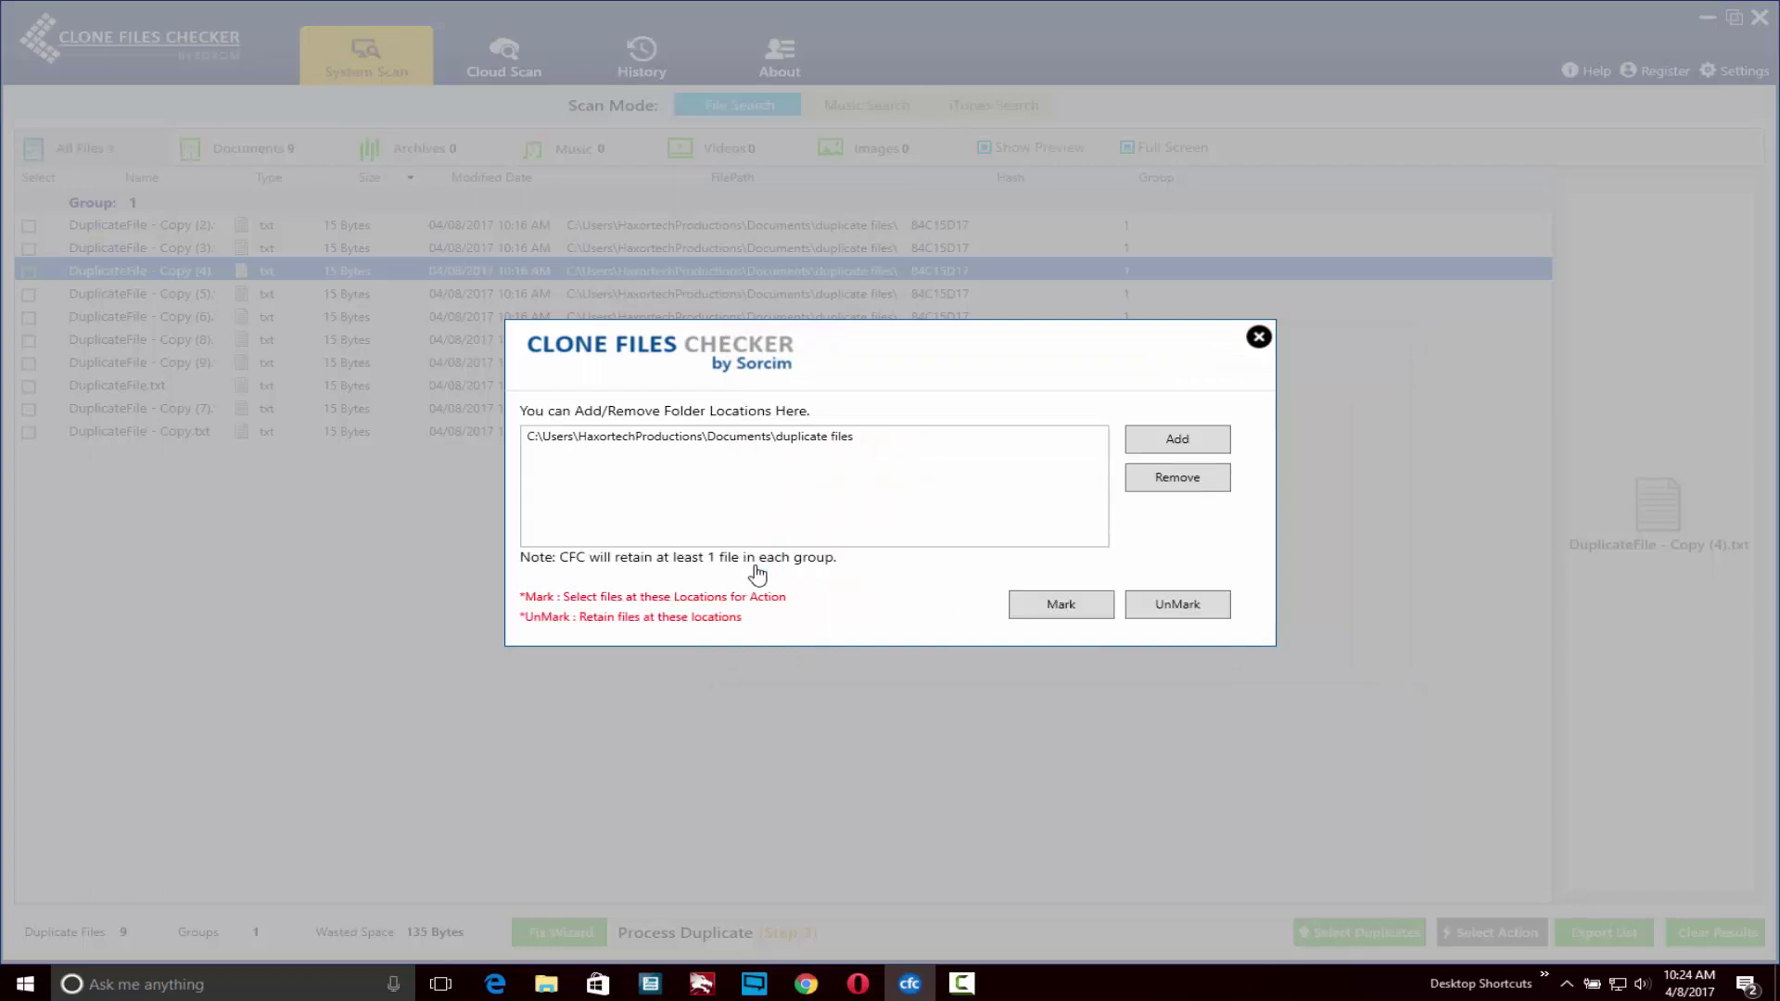
pyautogui.click(1061, 607)
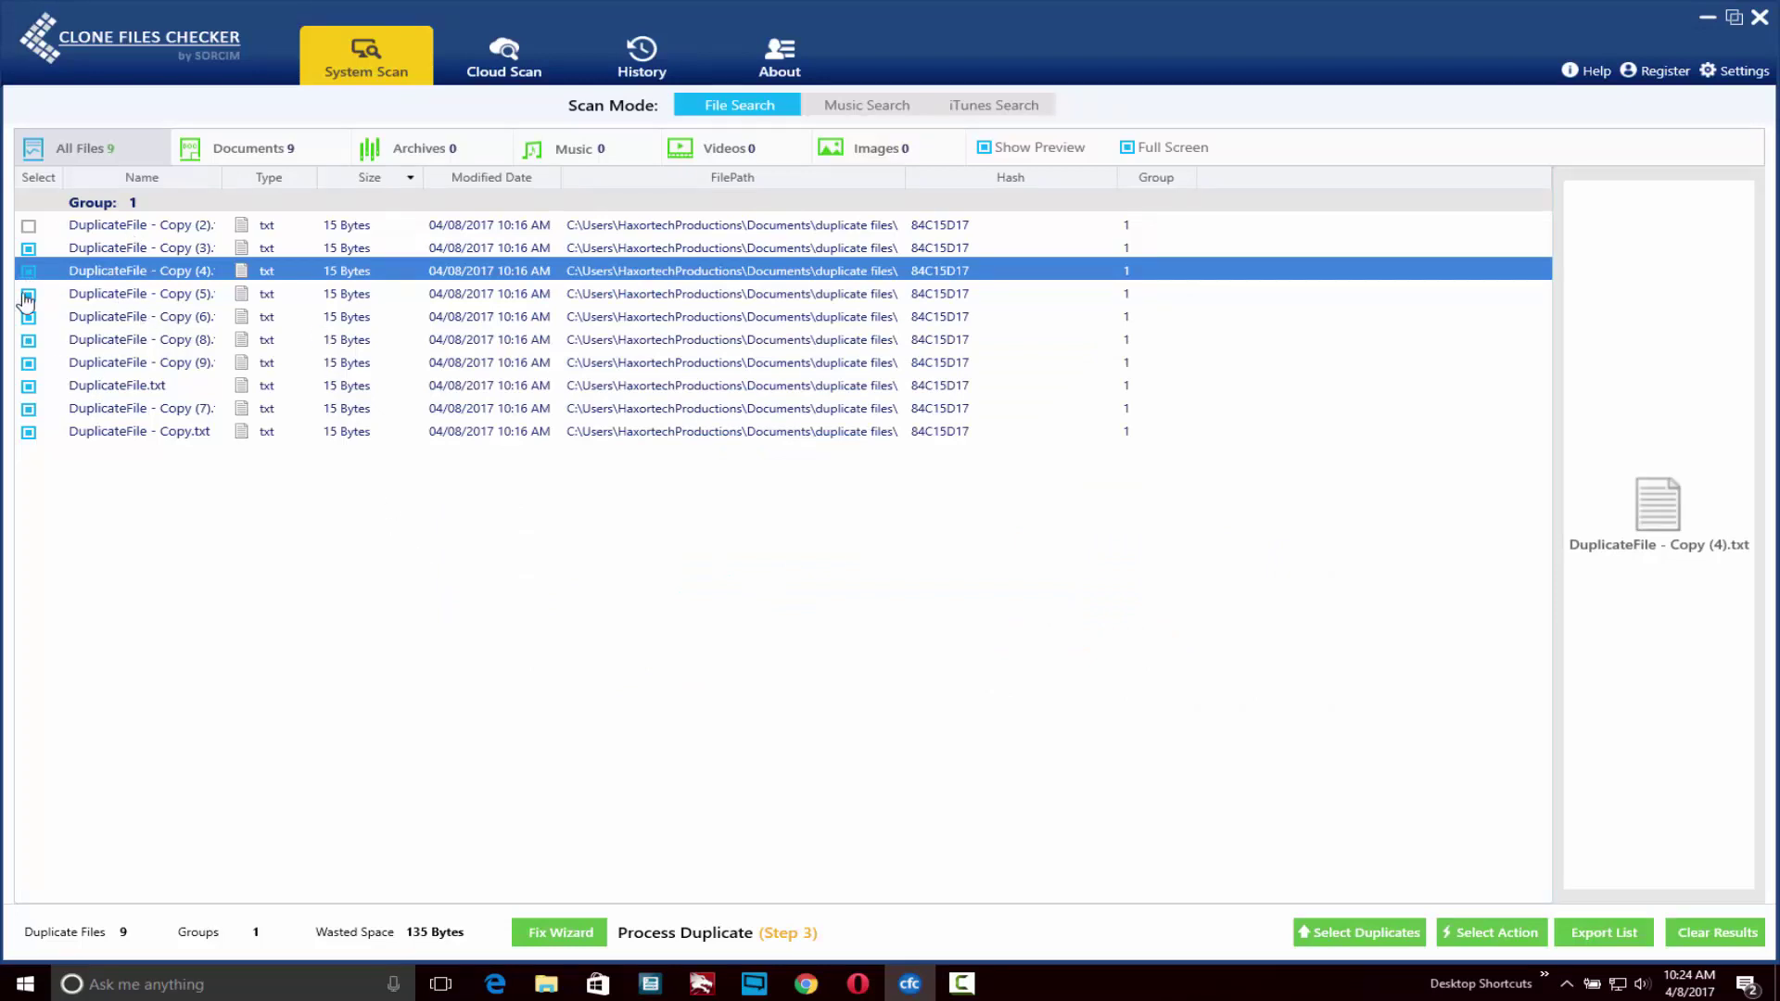
# Mark Copy (2), unmark DuplicateFile.txt as the original, and launch the Fix Wizard report.
pyautogui.click(1360, 932)
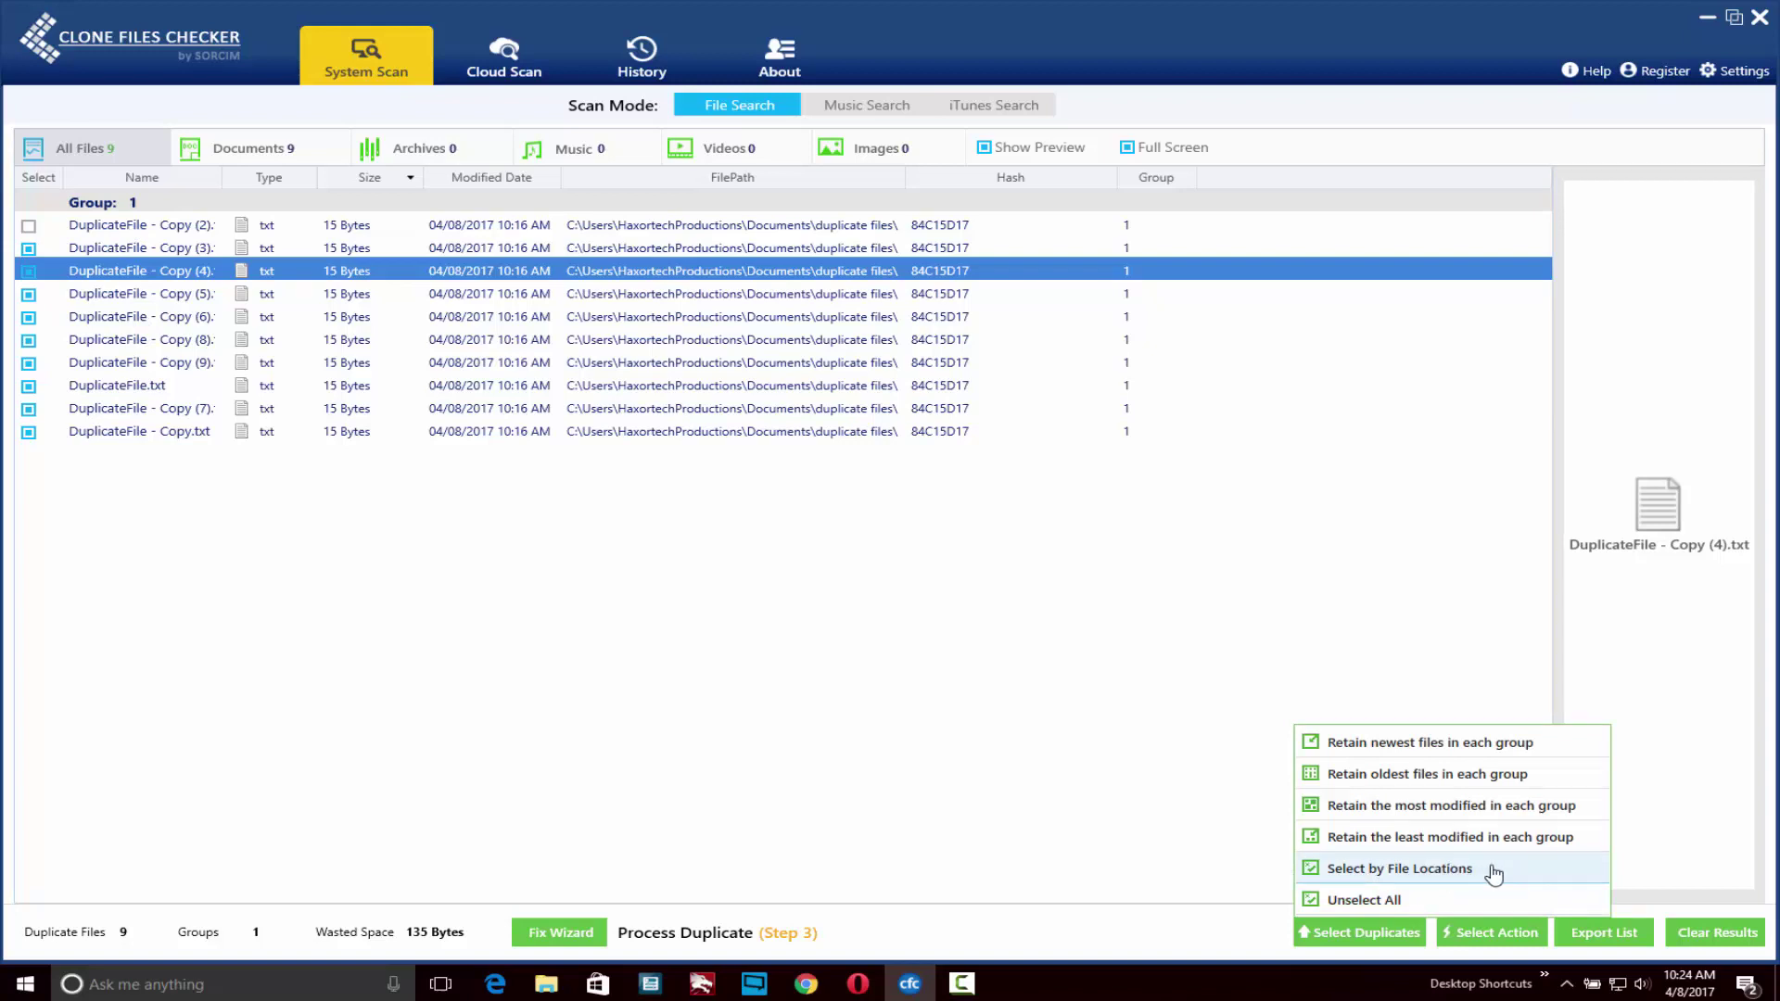
pyautogui.click(629, 701)
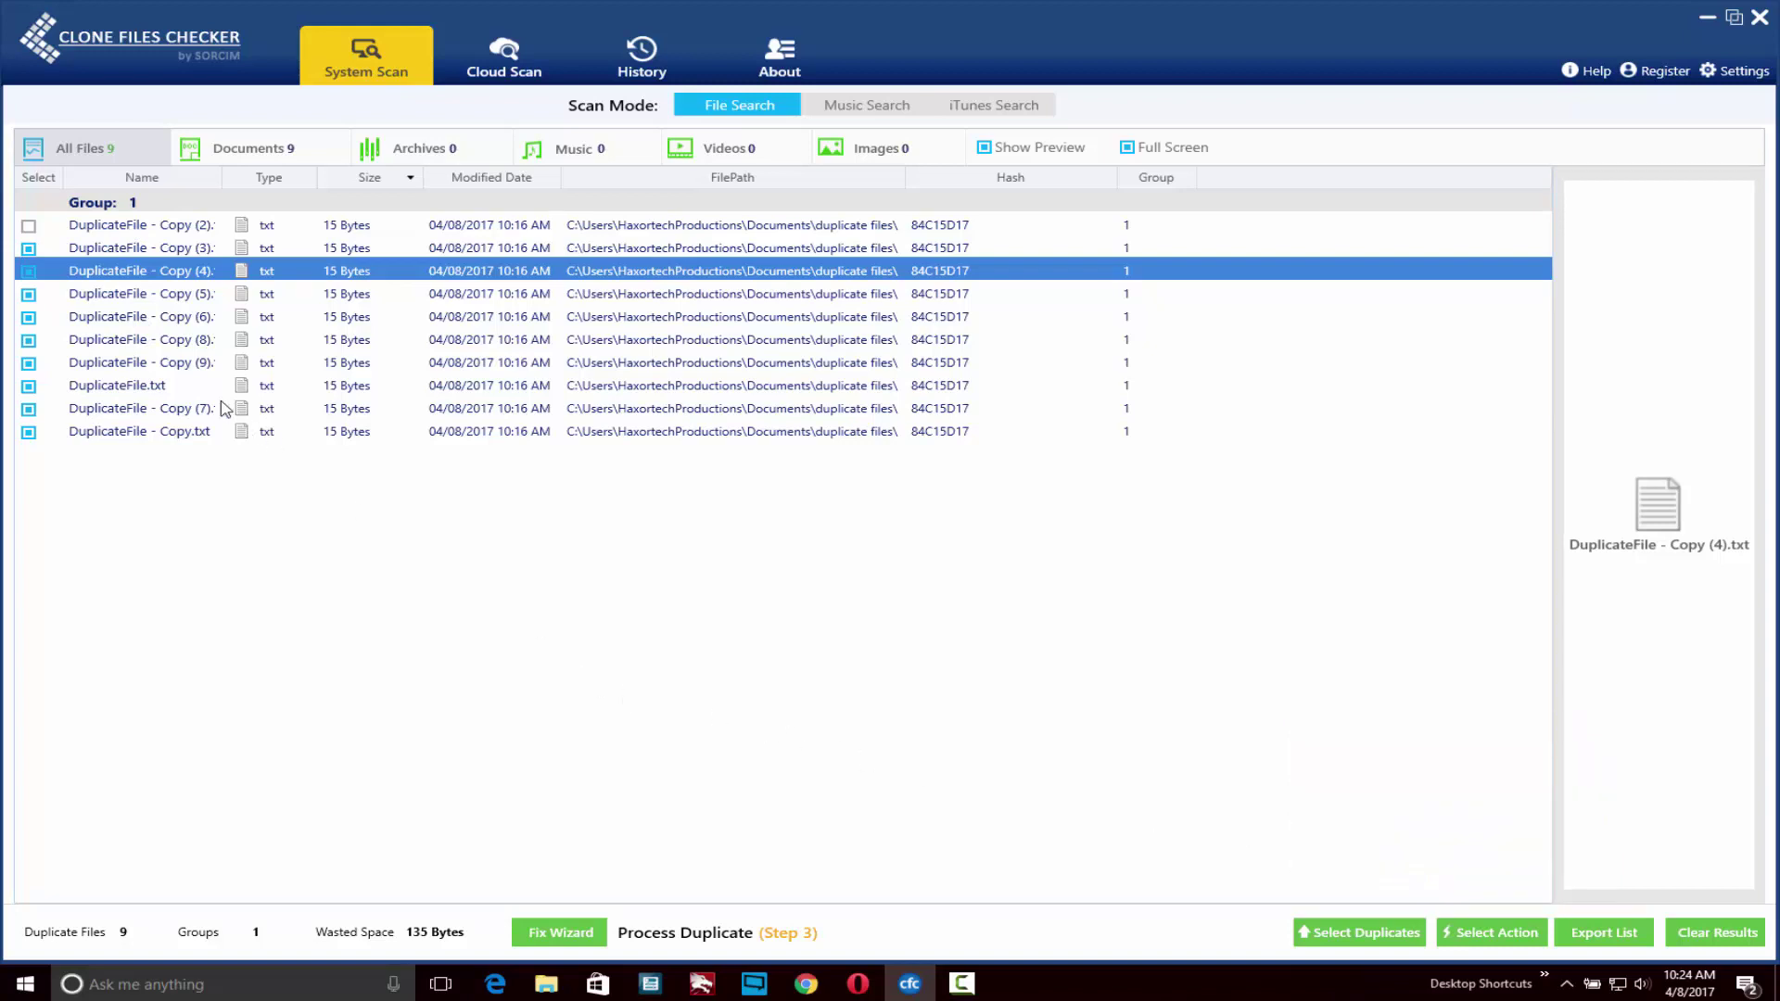
pyautogui.click(29, 226)
pyautogui.click(29, 386)
pyautogui.click(572, 934)
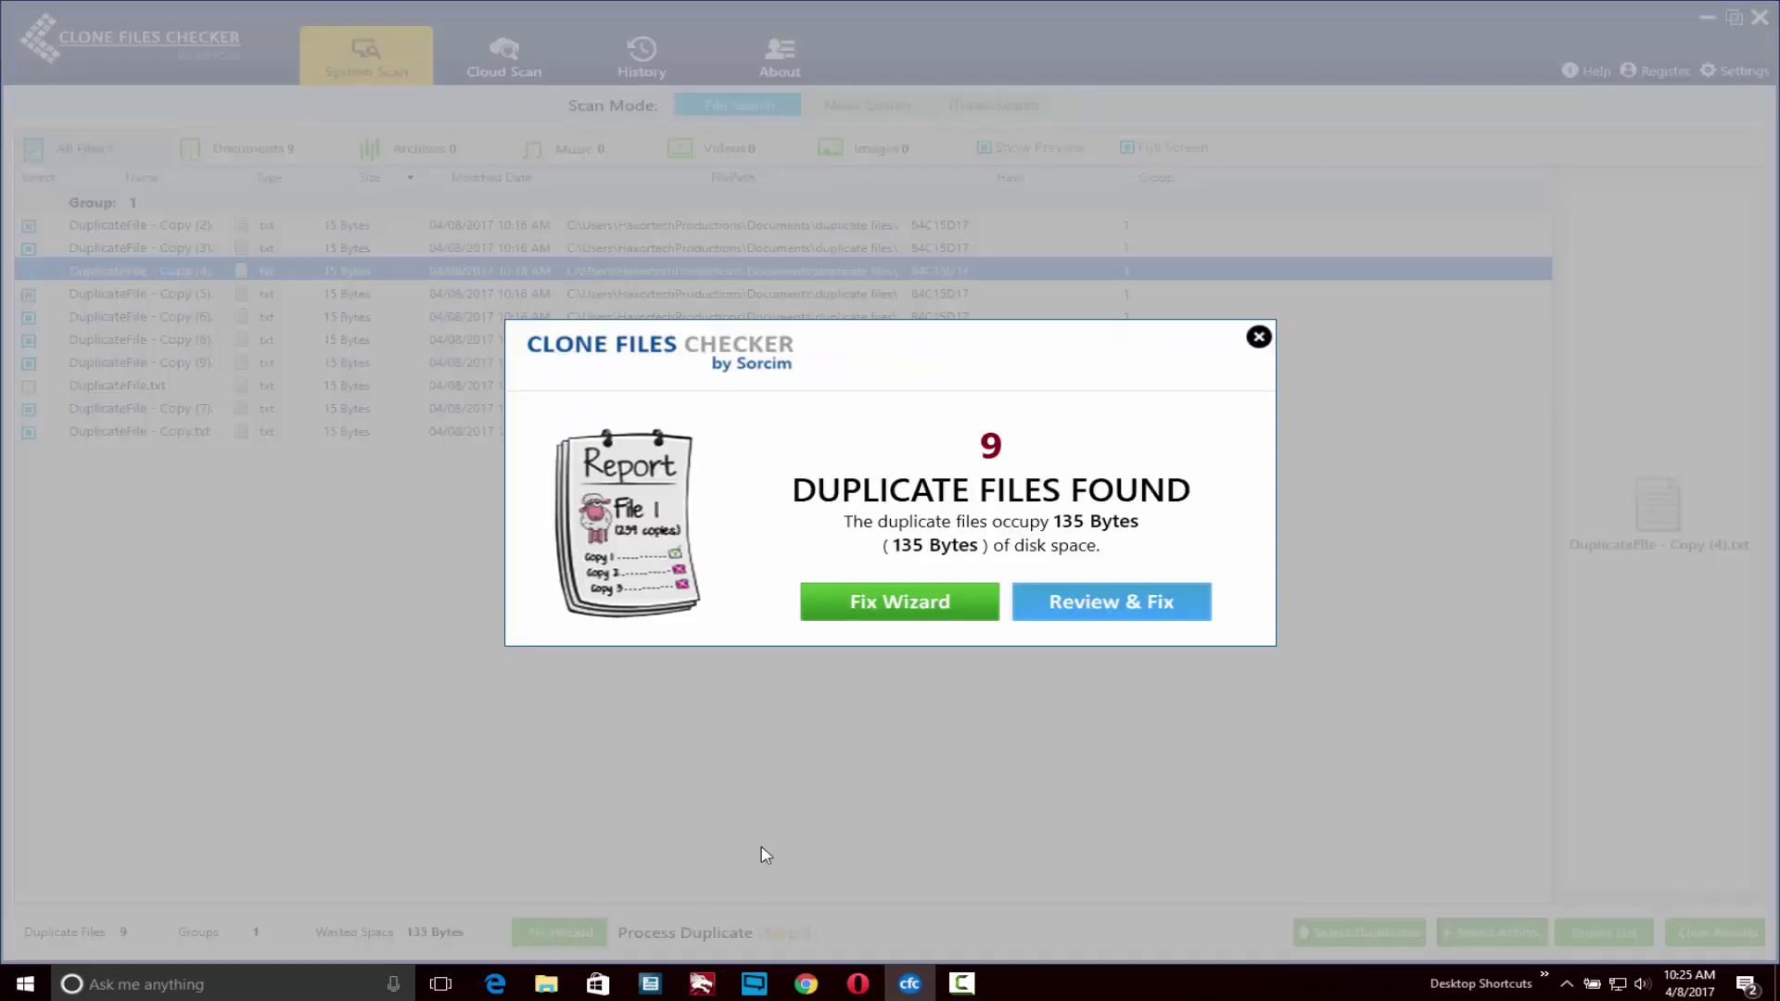
# Run the Fix Wizard keeping the oldest file, remove the eight marked copies, and acknowledge success.
pyautogui.click(940, 610)
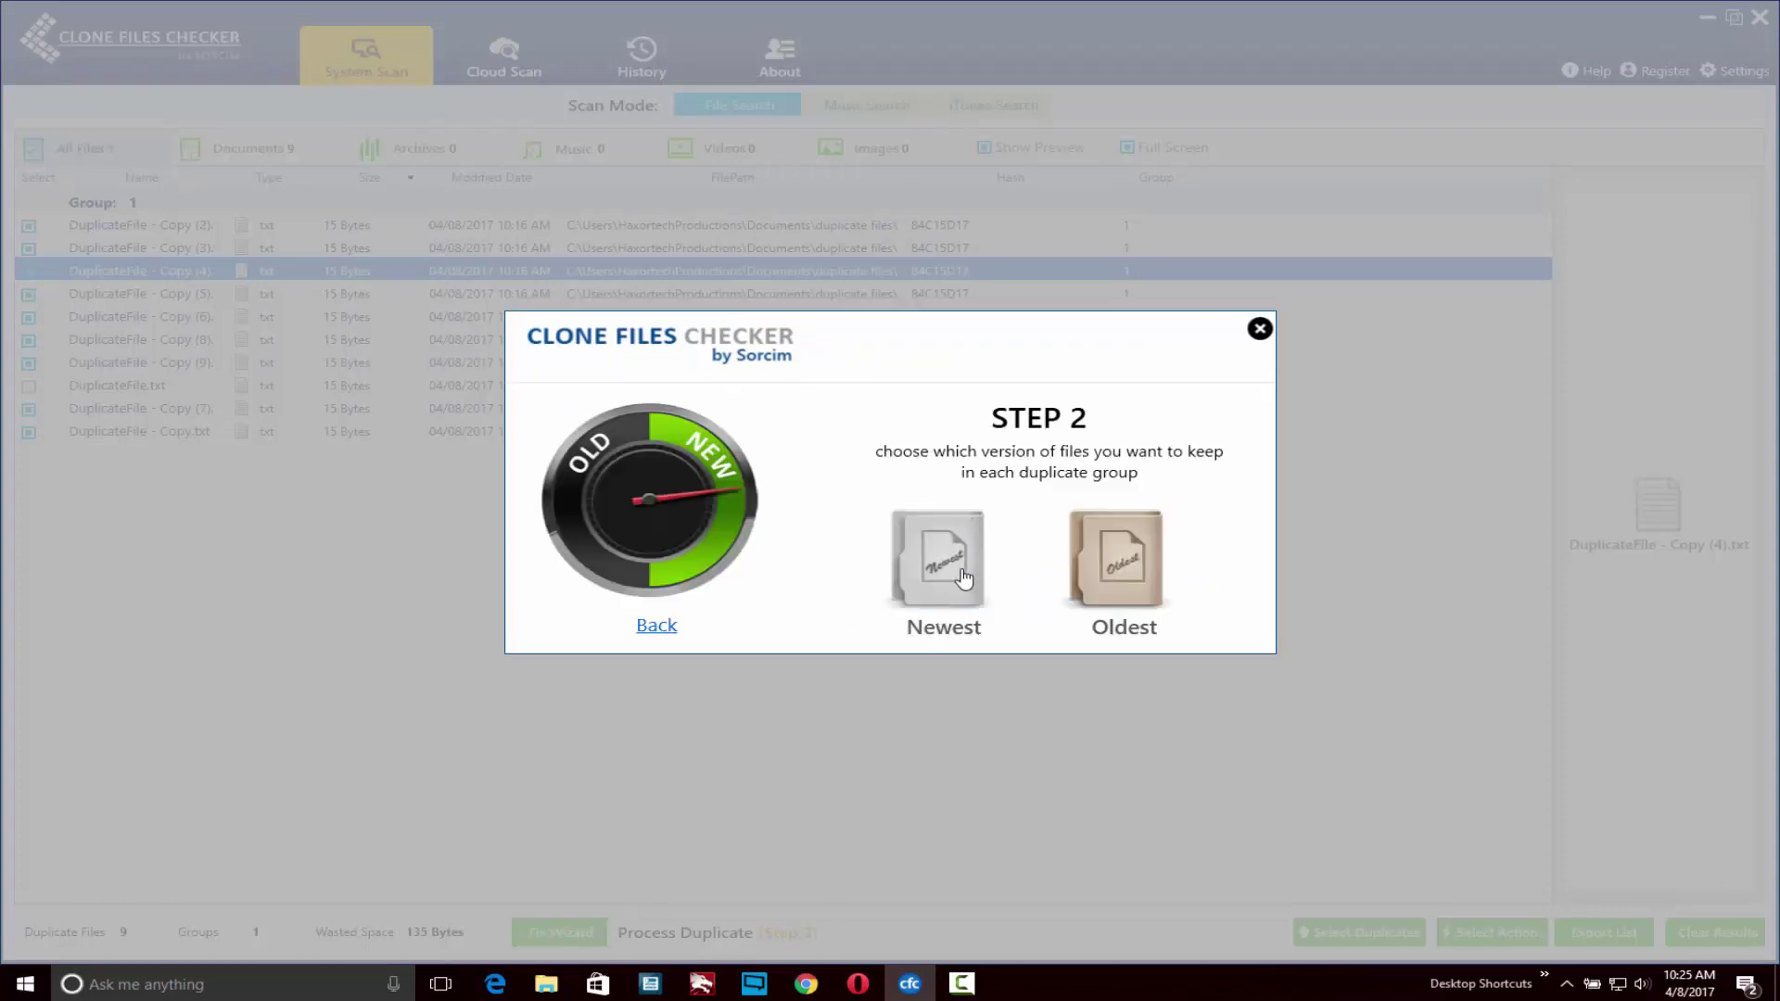
pyautogui.click(1138, 557)
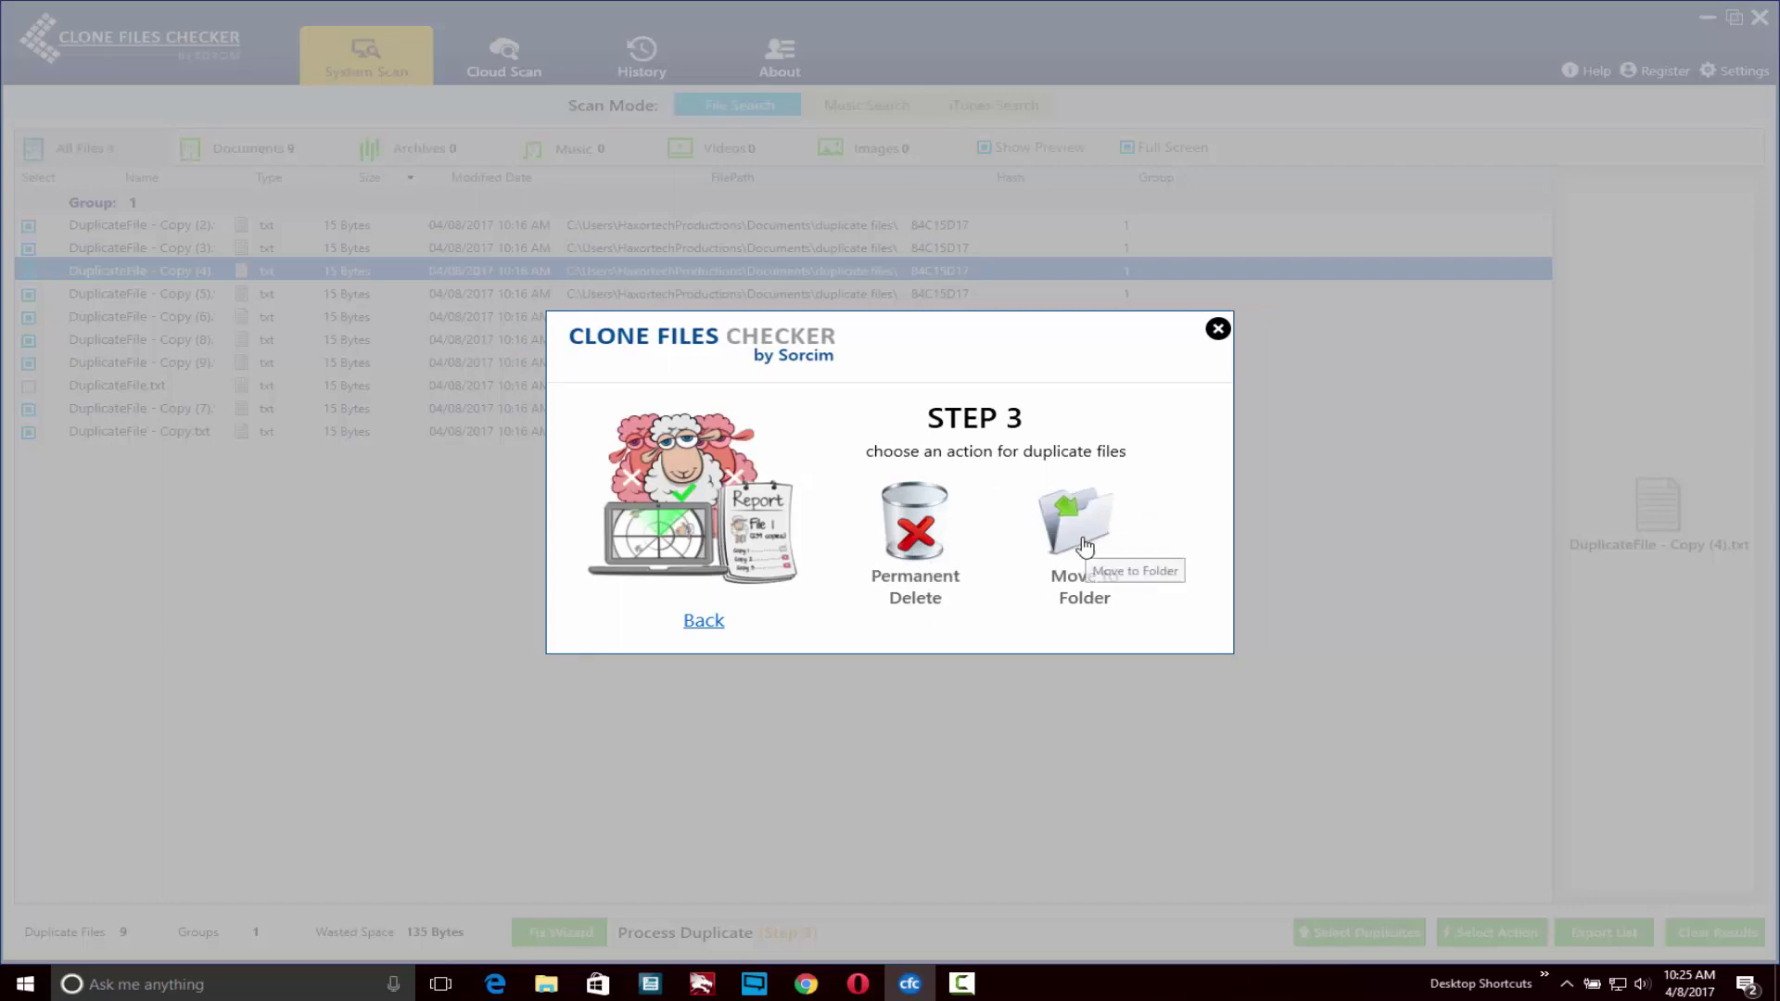
pyautogui.click(935, 550)
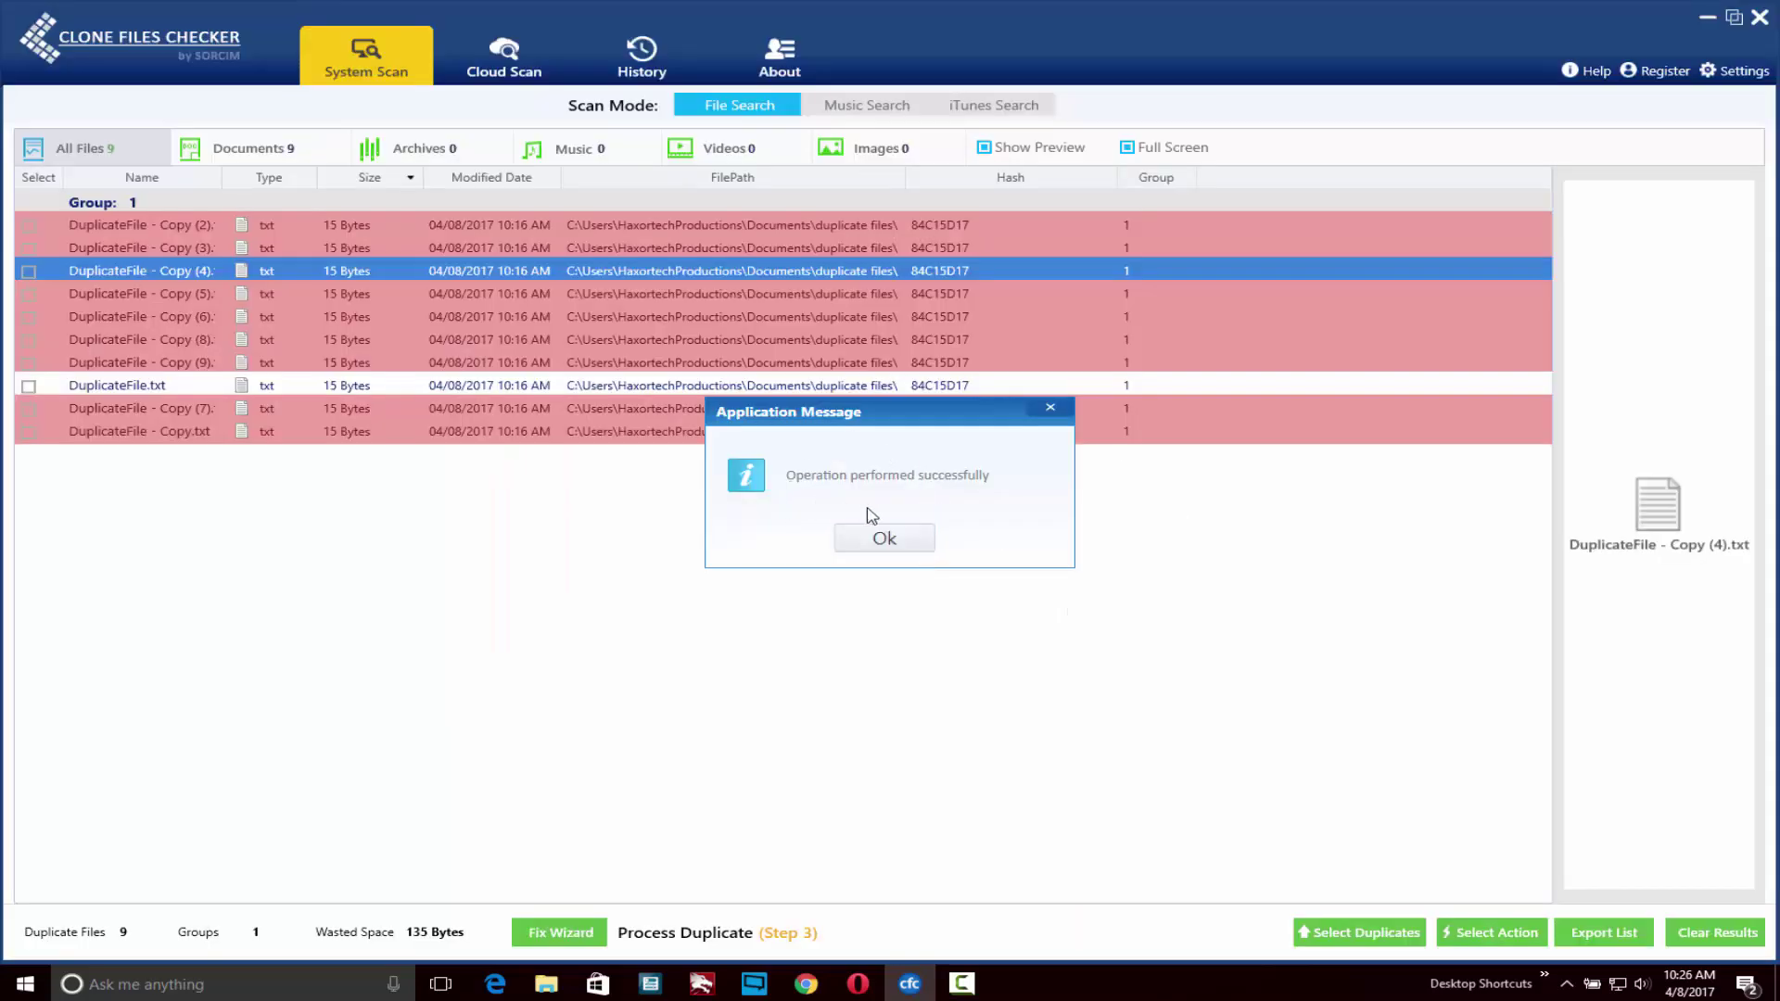
pyautogui.click(886, 538)
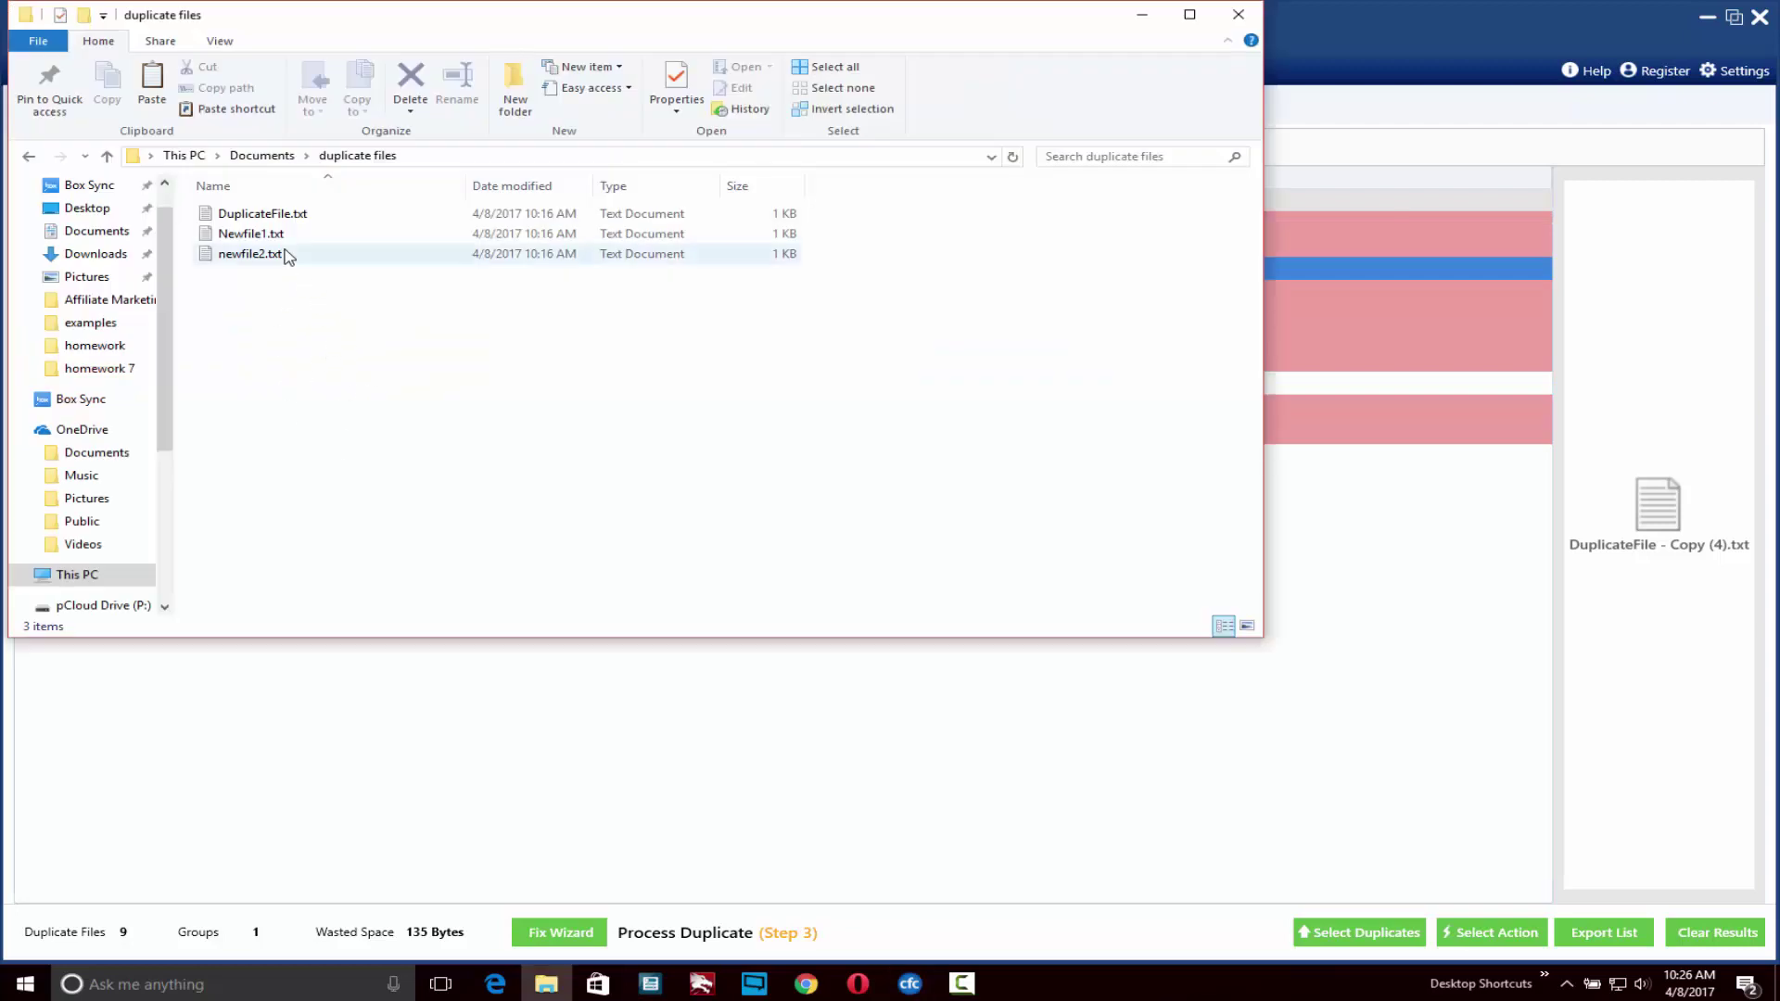
# Check DuplicateFile.txt remains in the Explorer folder, then bring Clone Files Checker back to front.
pyautogui.click(272, 216)
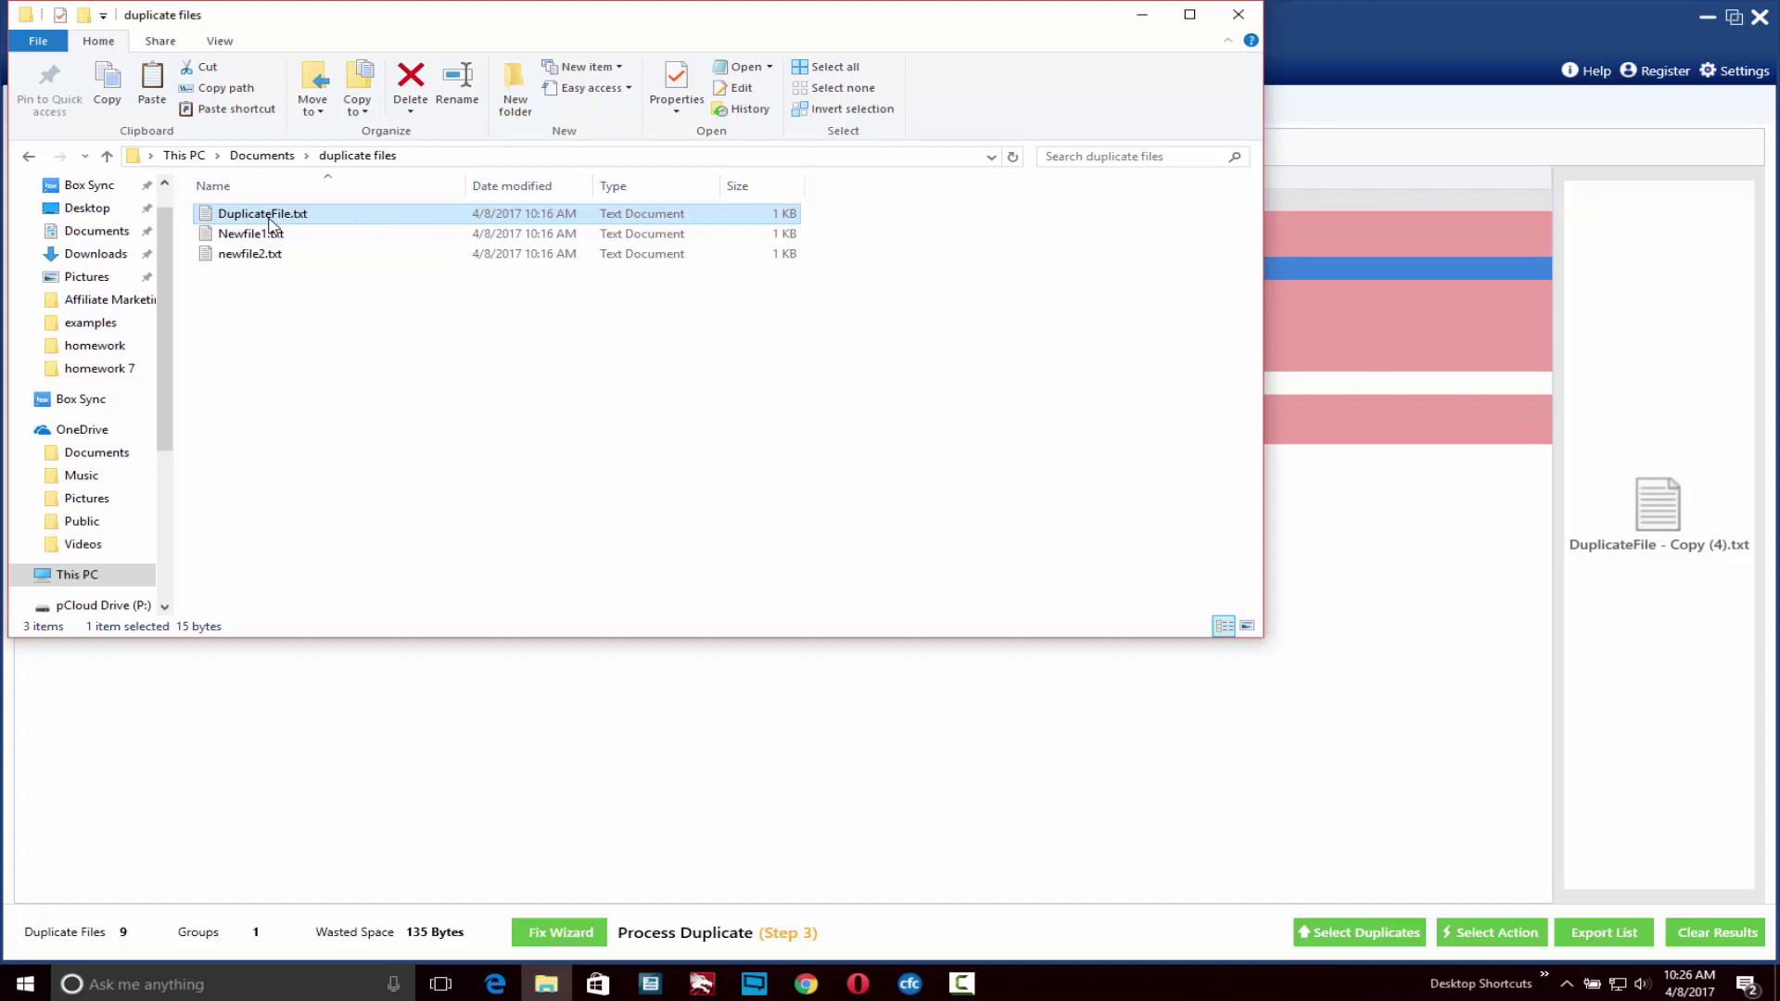
pyautogui.click(284, 365)
pyautogui.click(314, 749)
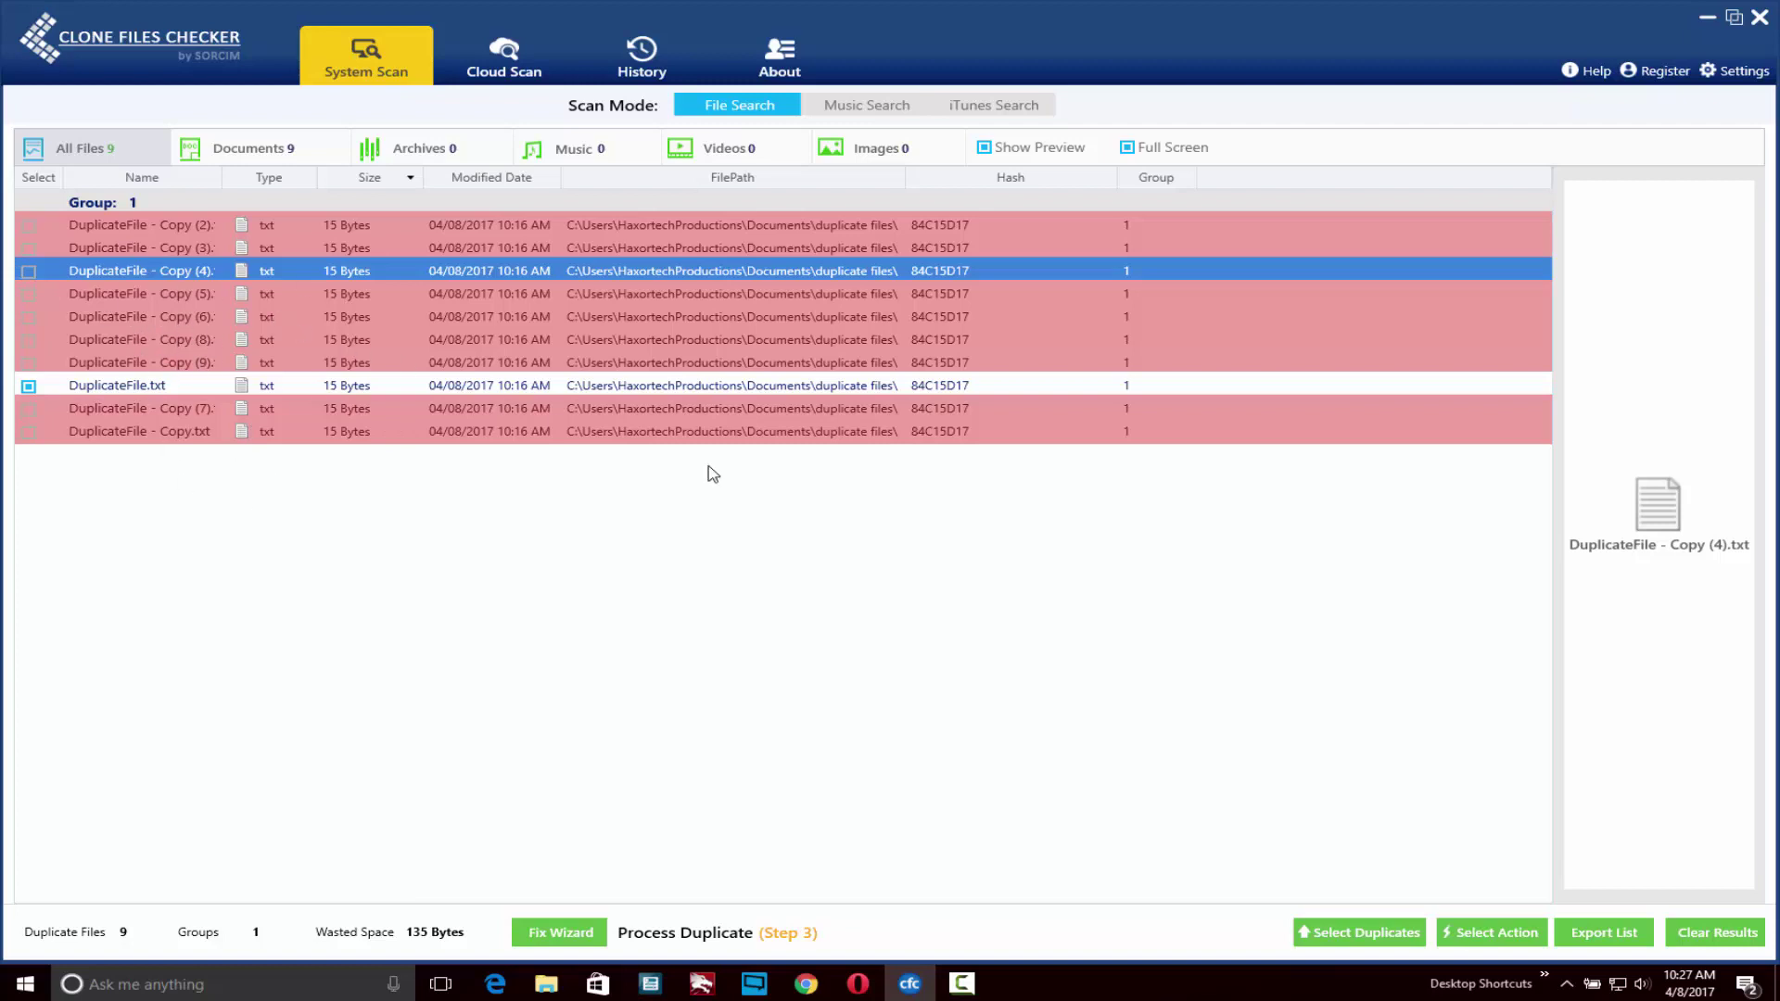
# Look at Select Action and cancel the export, then clear the results to zero and open Cloud Scan.
pyautogui.click(1502, 944)
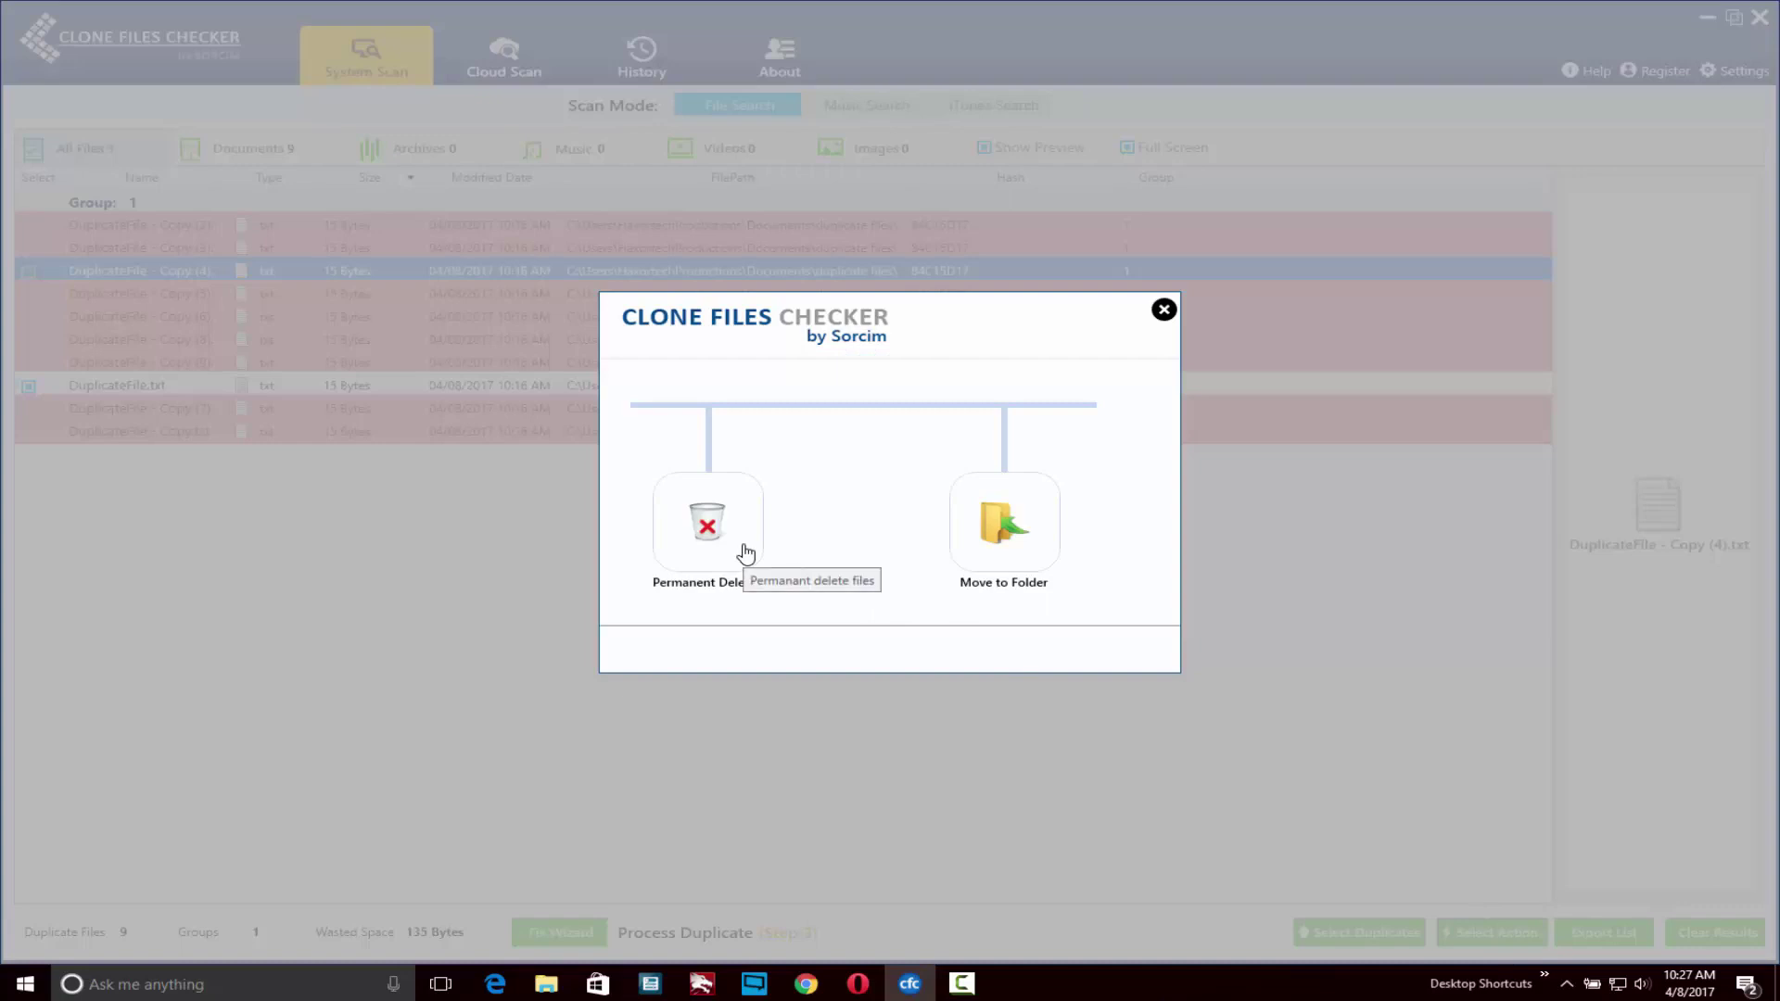
pyautogui.click(1164, 310)
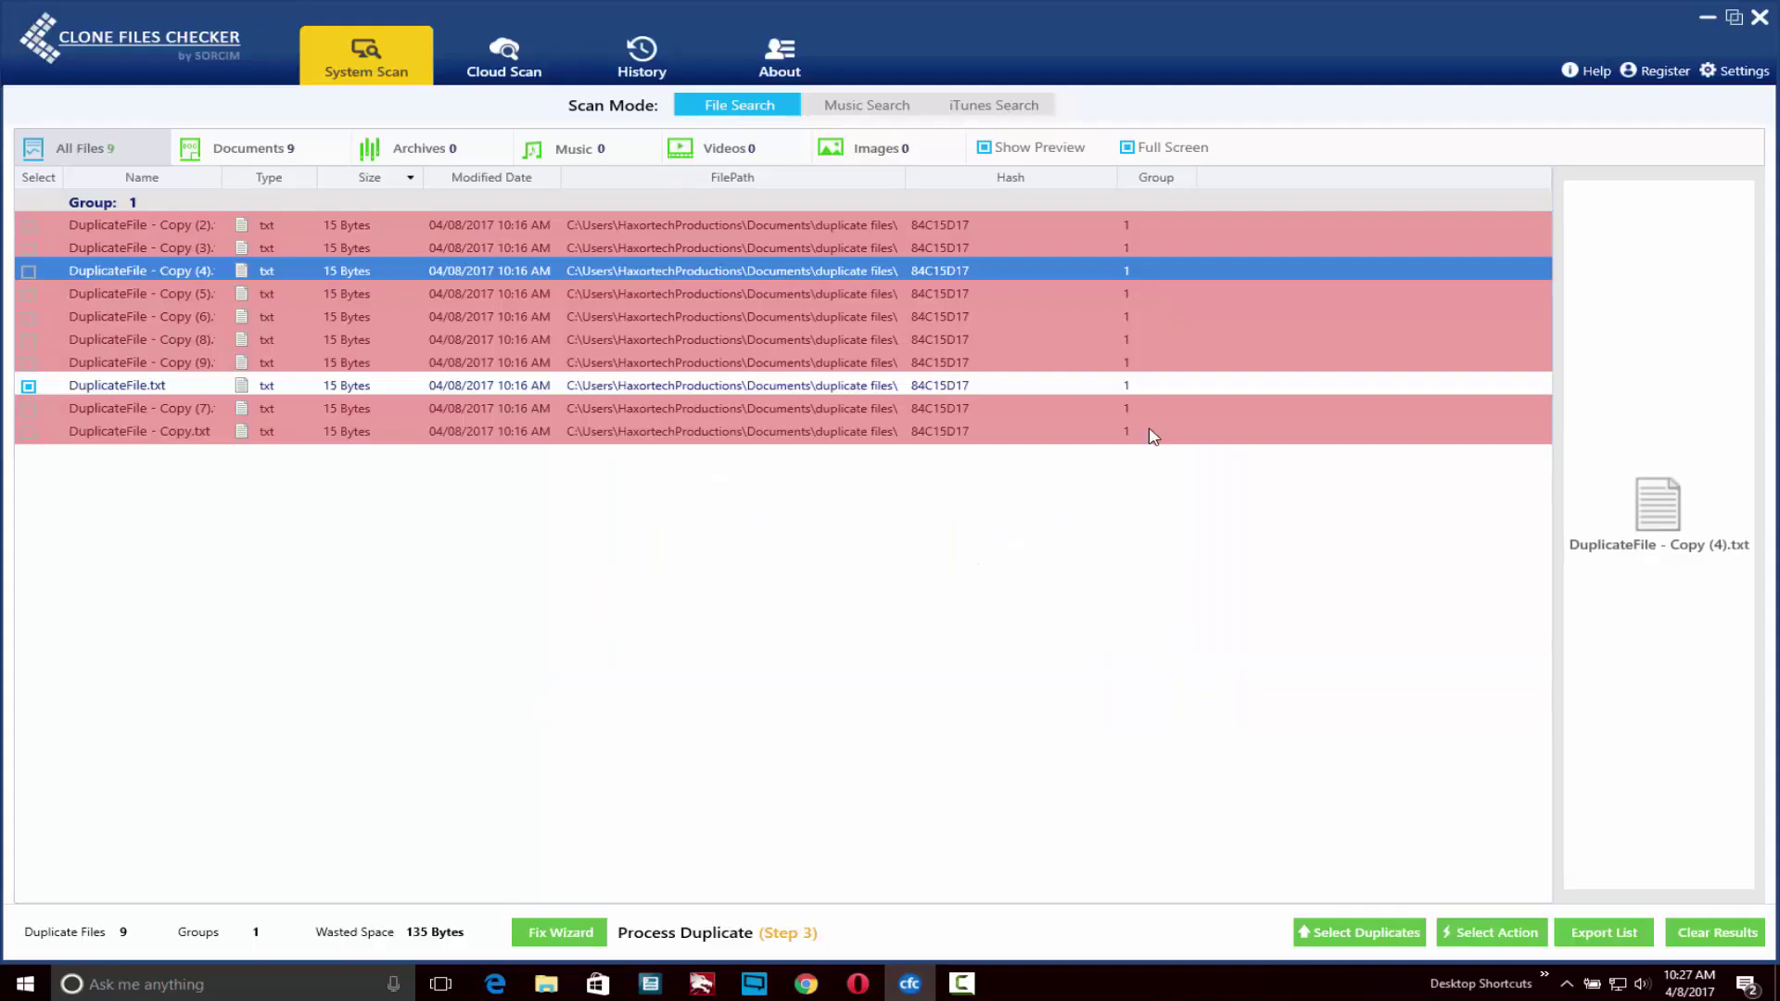
pyautogui.click(1629, 941)
pyautogui.press('BackSpace')
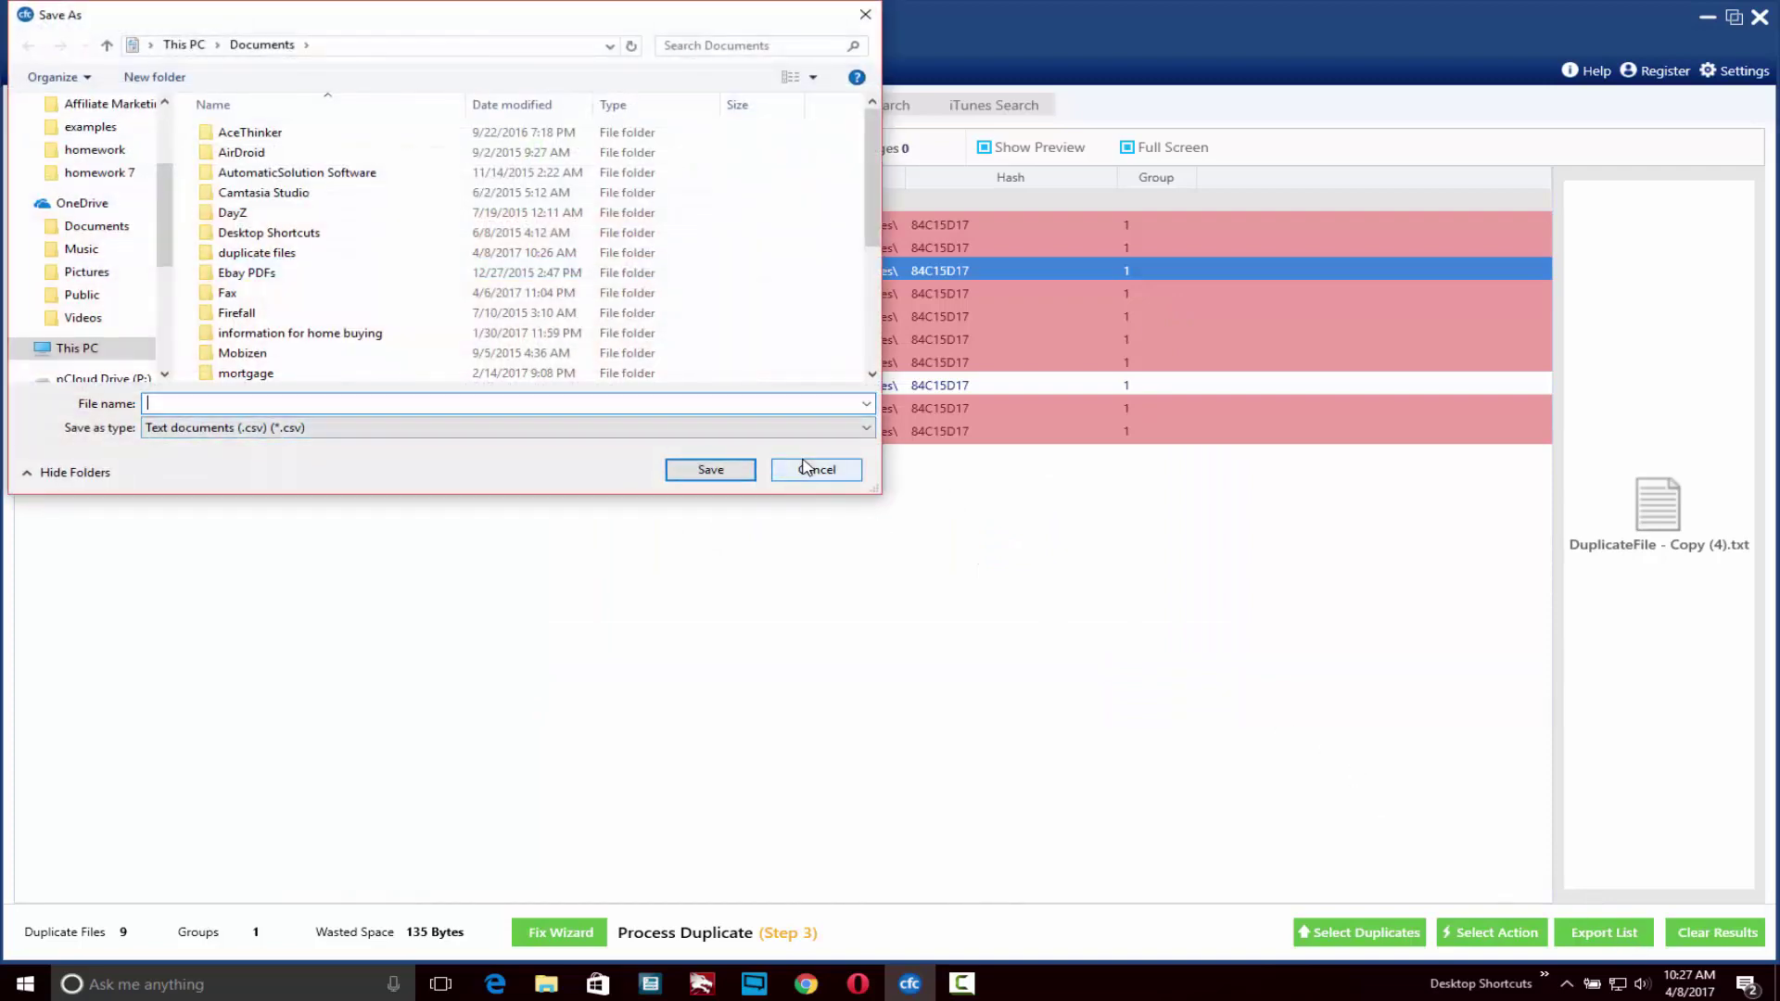
pyautogui.click(806, 469)
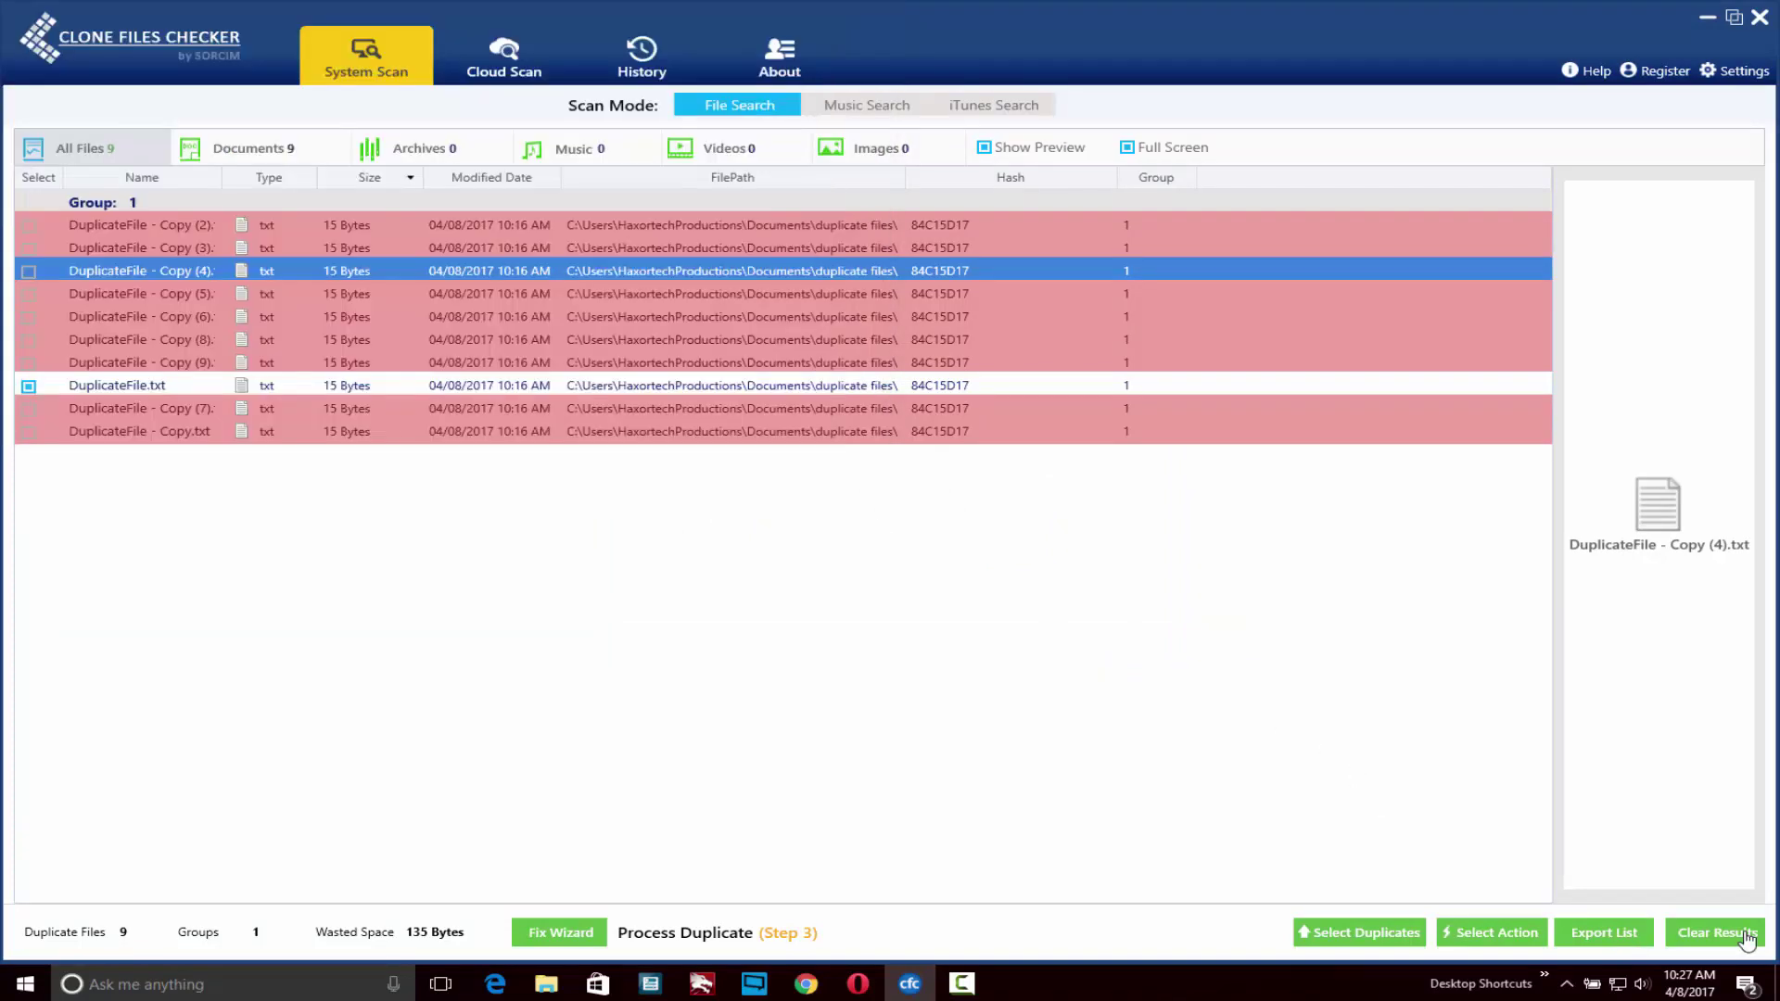
pyautogui.click(1748, 939)
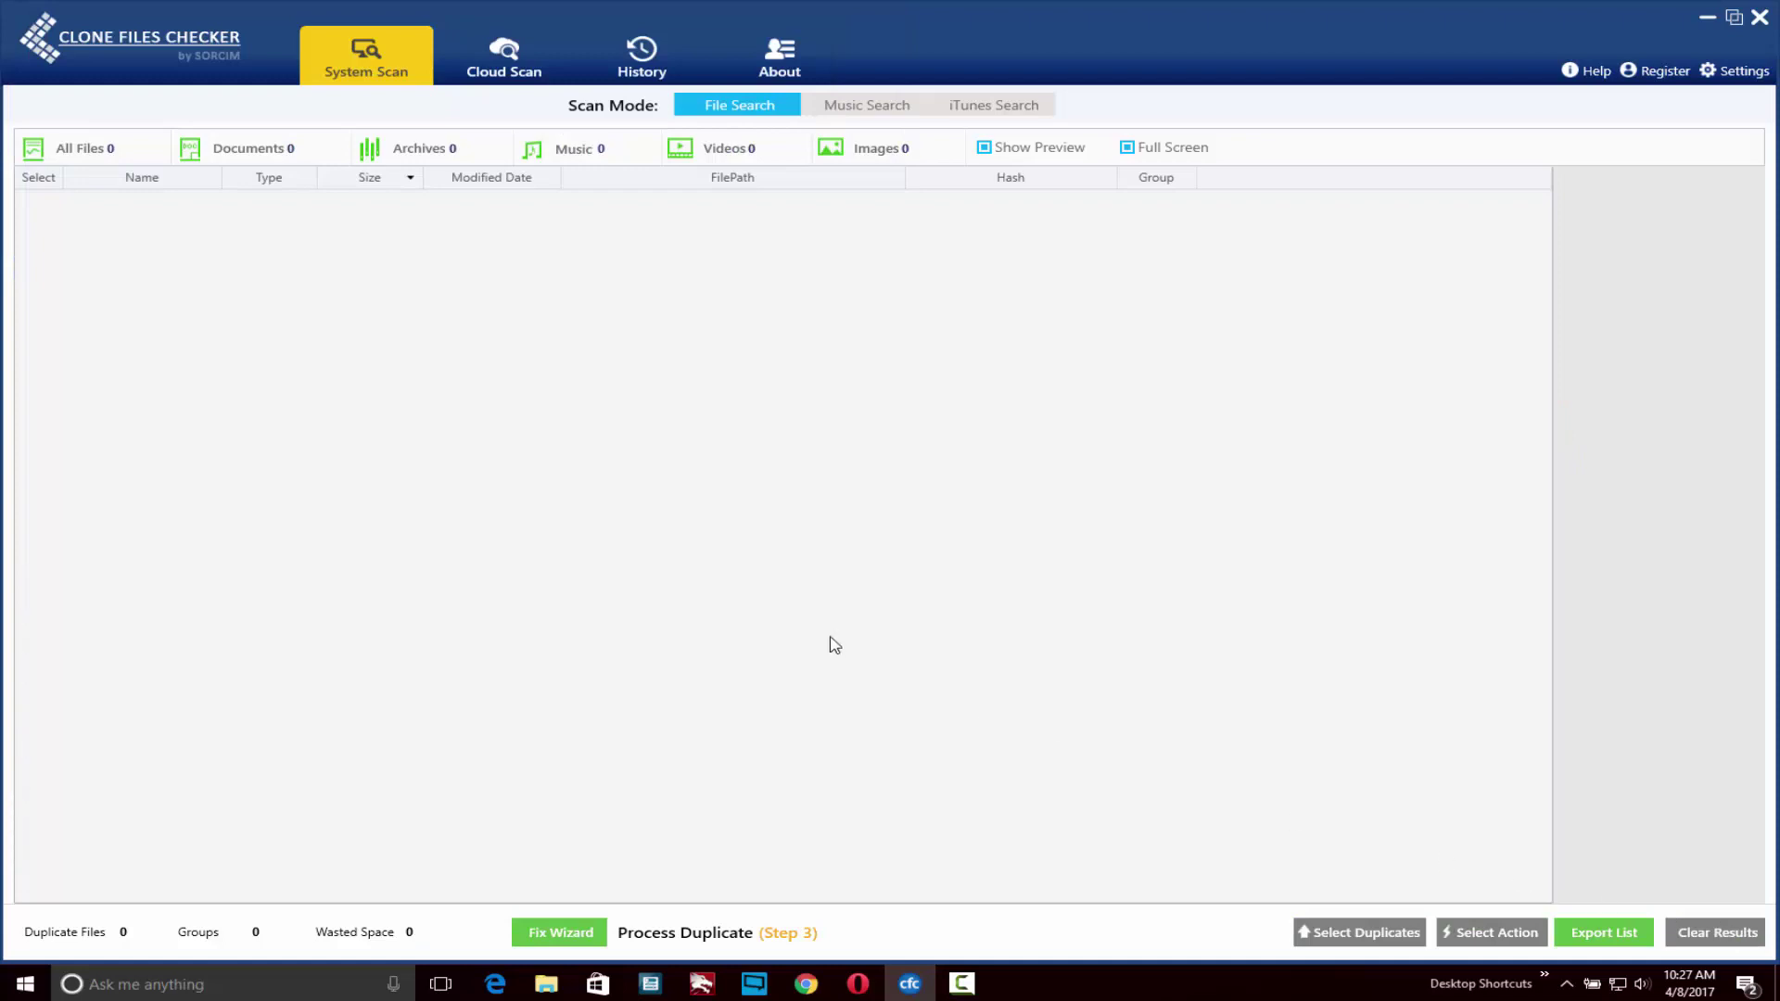
pyautogui.click(863, 109)
pyautogui.click(955, 538)
pyautogui.click(524, 75)
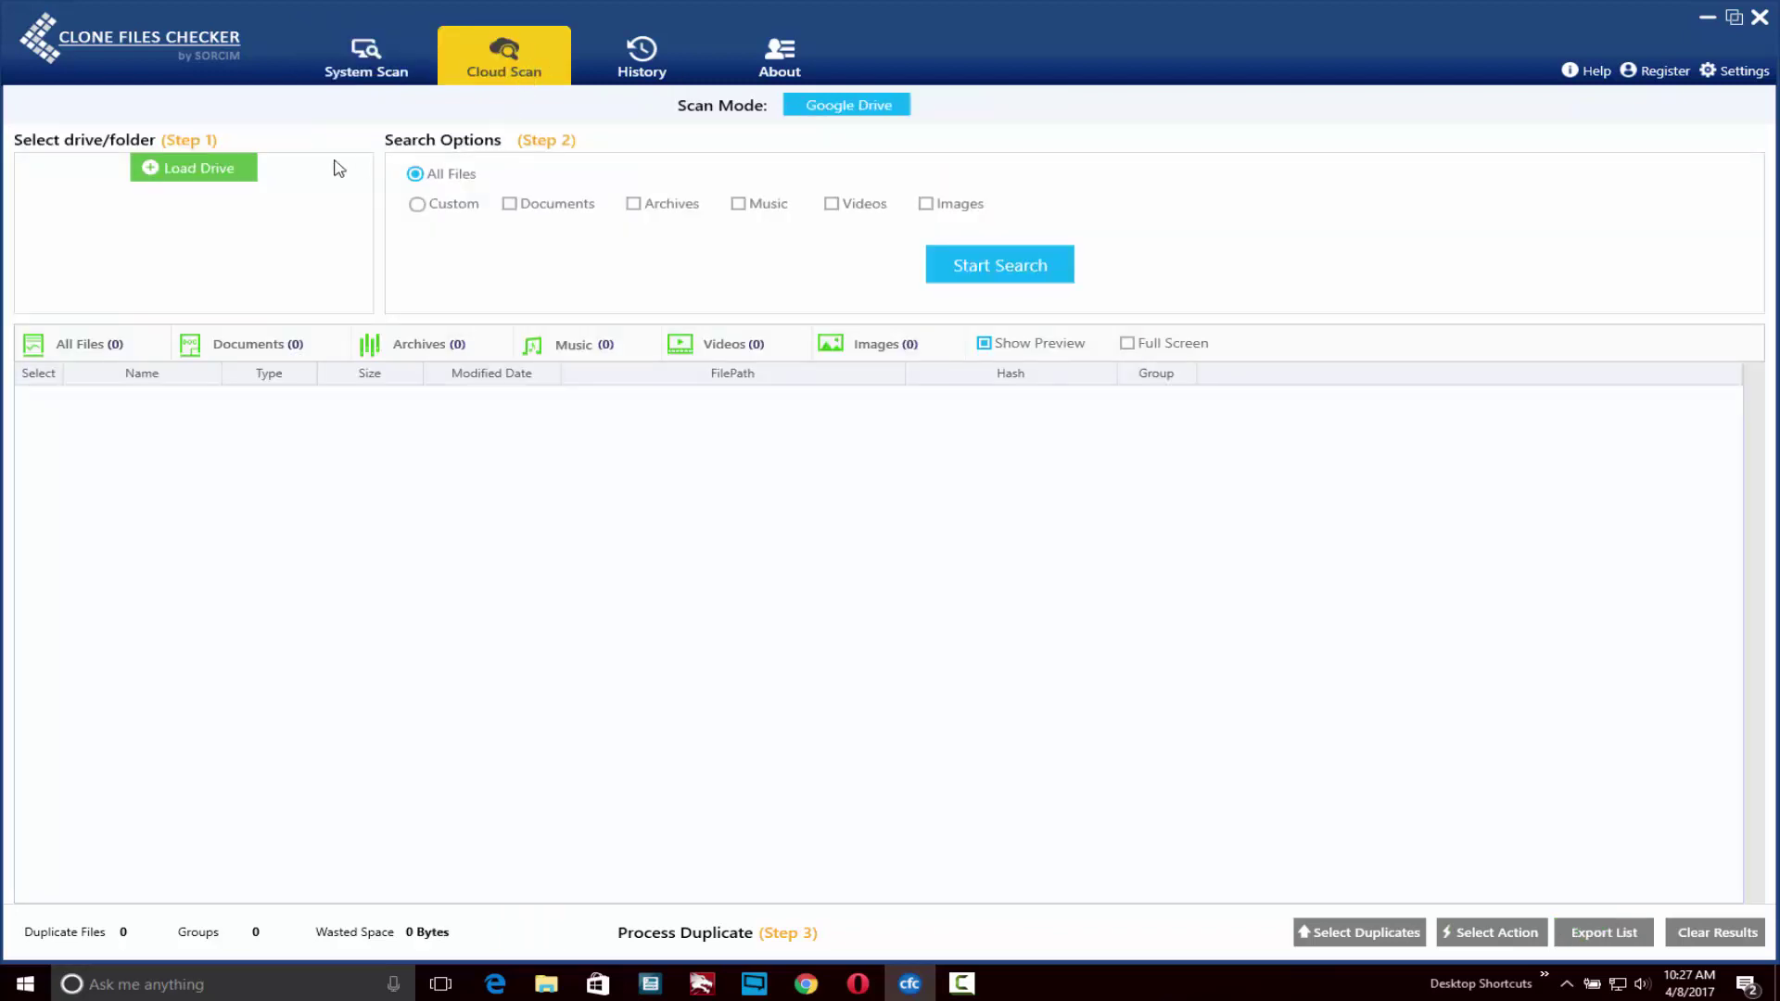
pyautogui.click(206, 178)
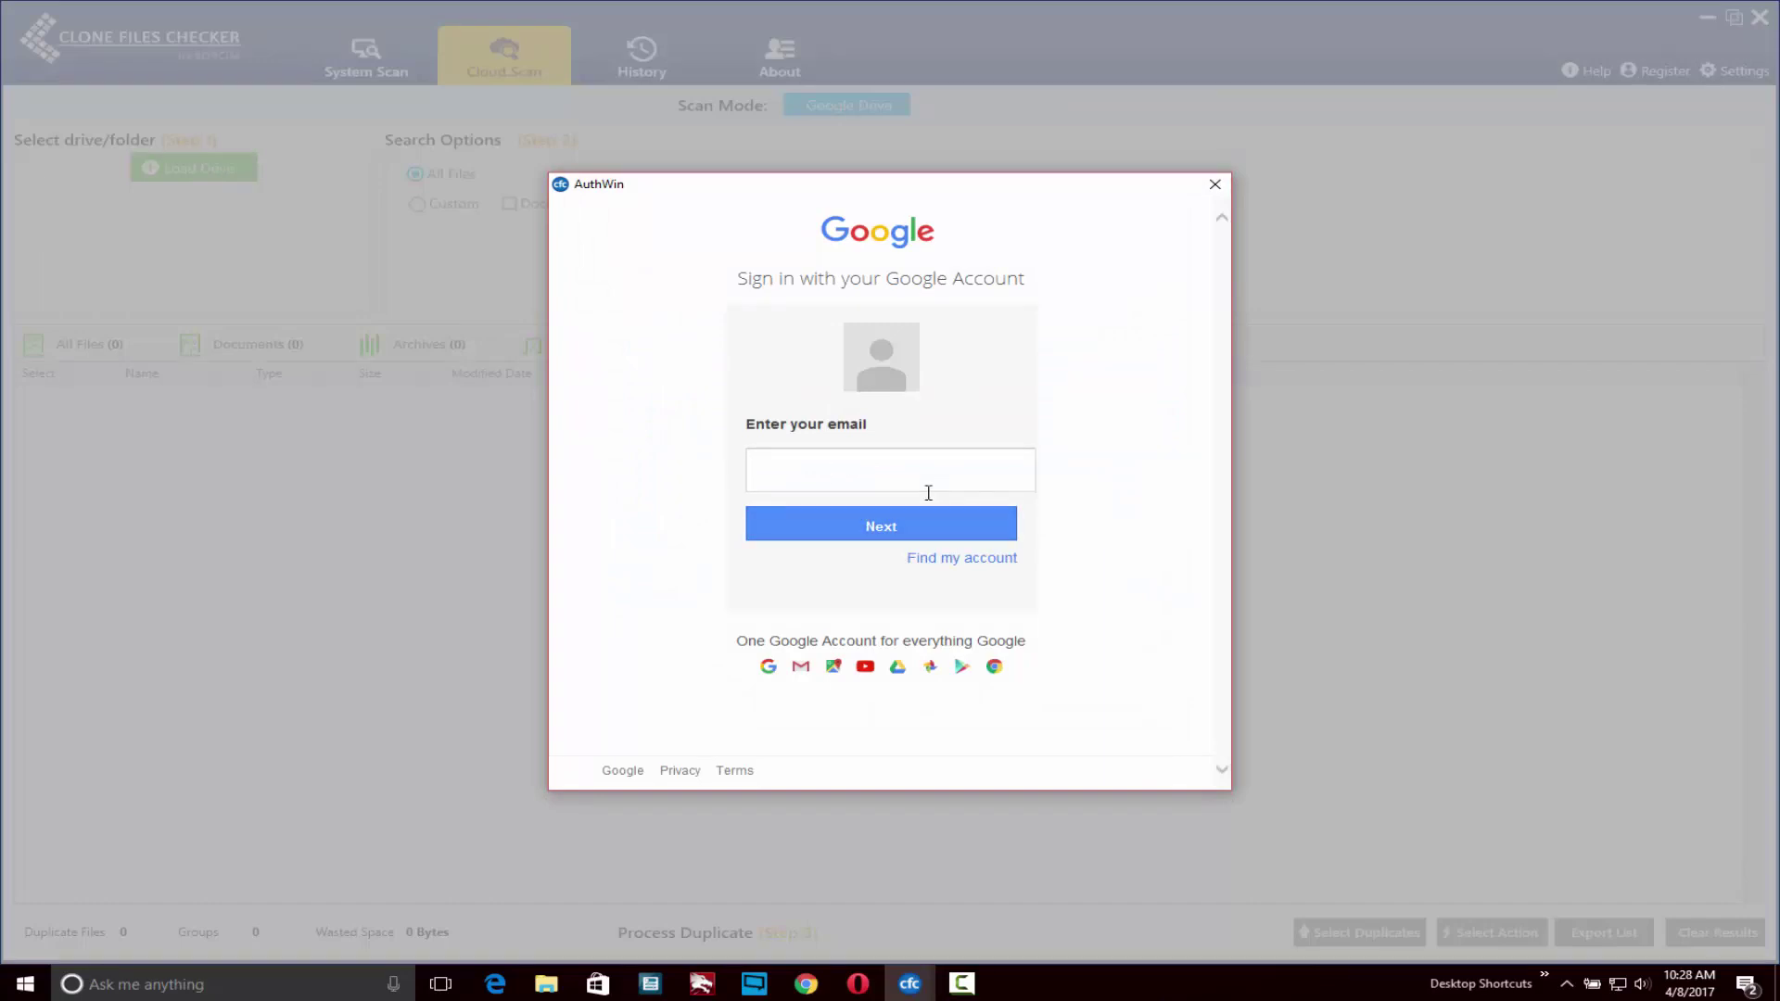
pyautogui.click(1215, 183)
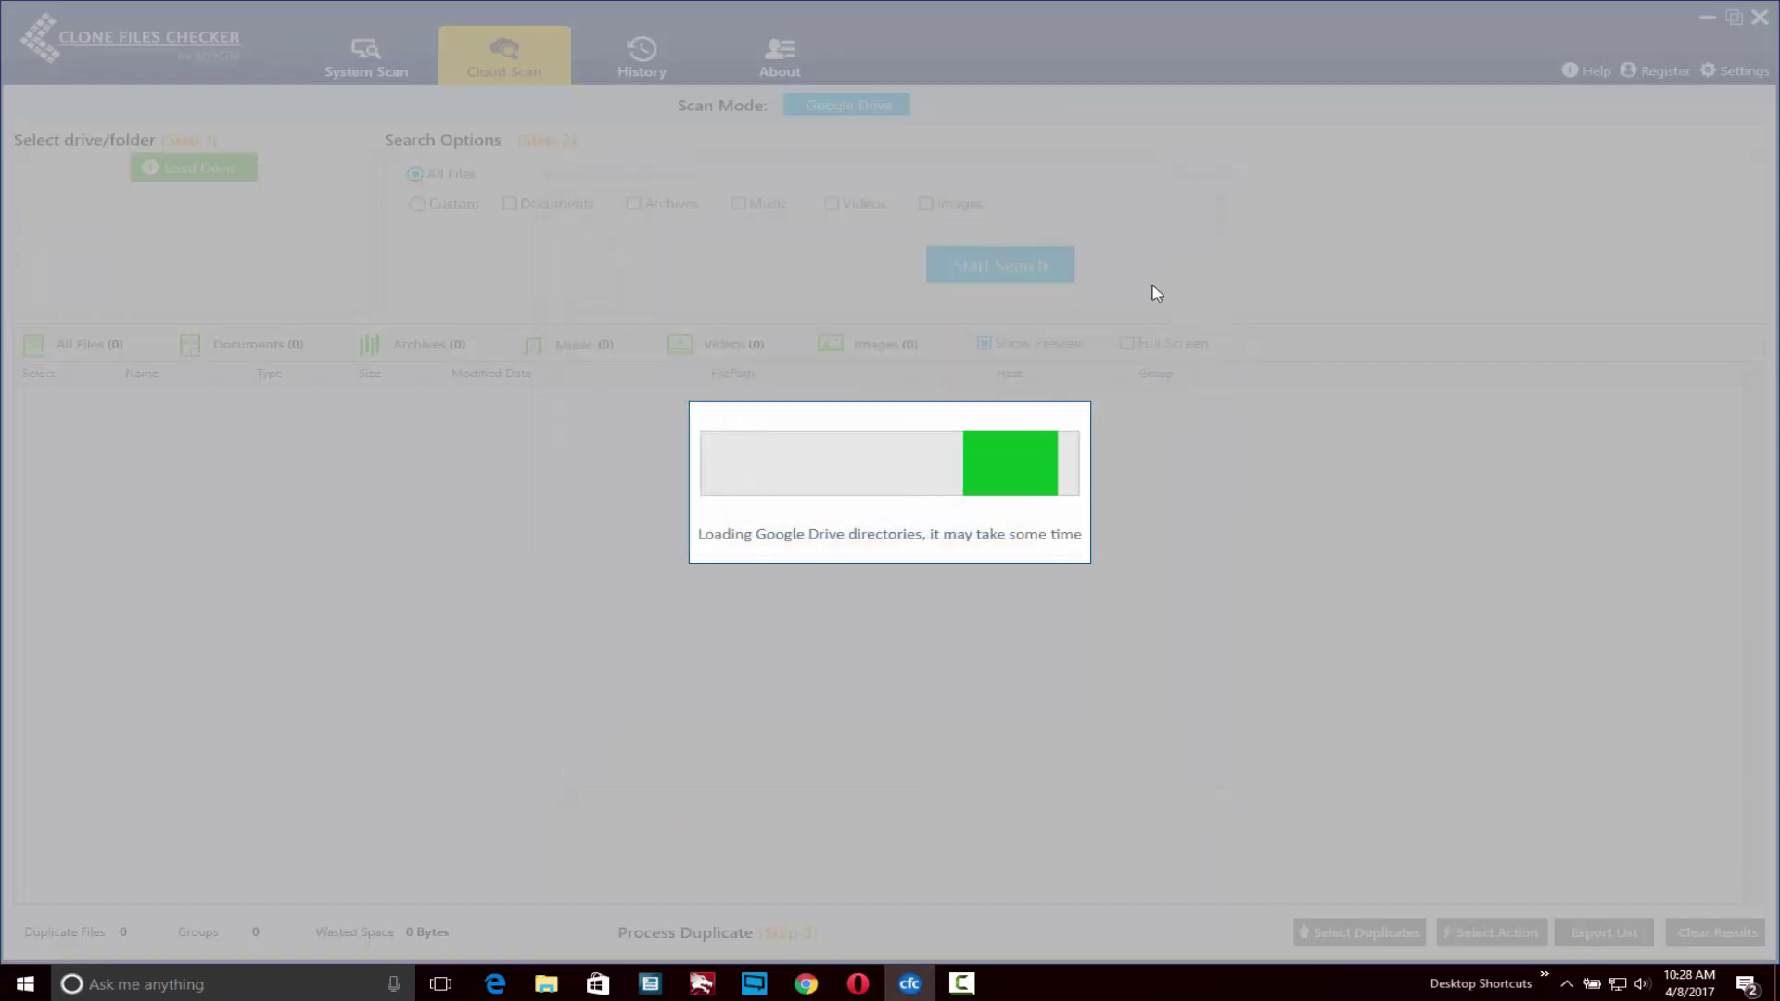